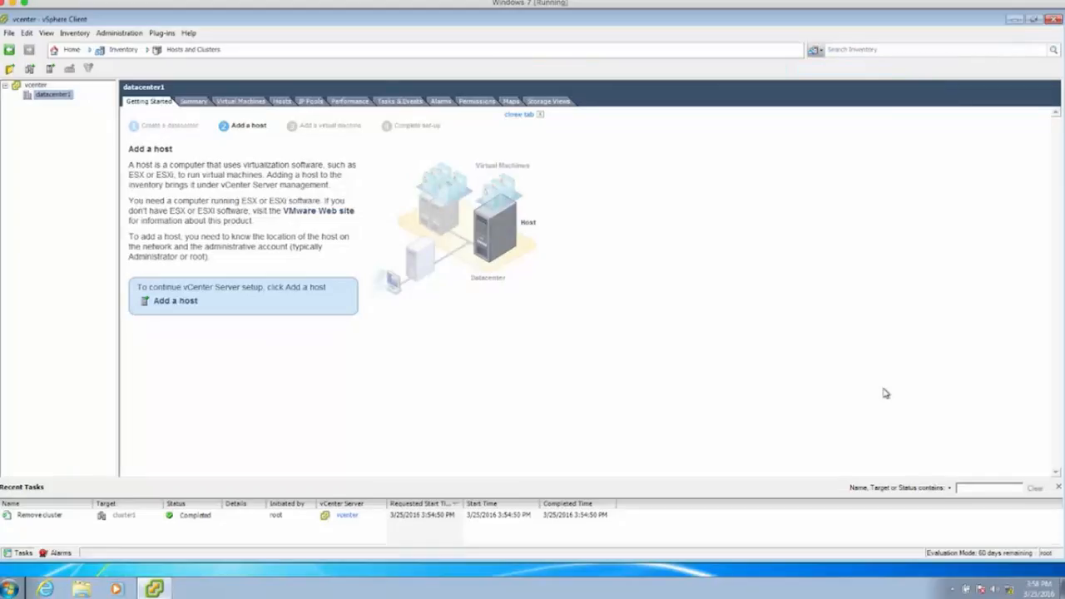
- Start a new cluster in datacenter1 named cluster1 with vSphere HA turned on
{"action": "right_click", "coordinate": [60, 103]}
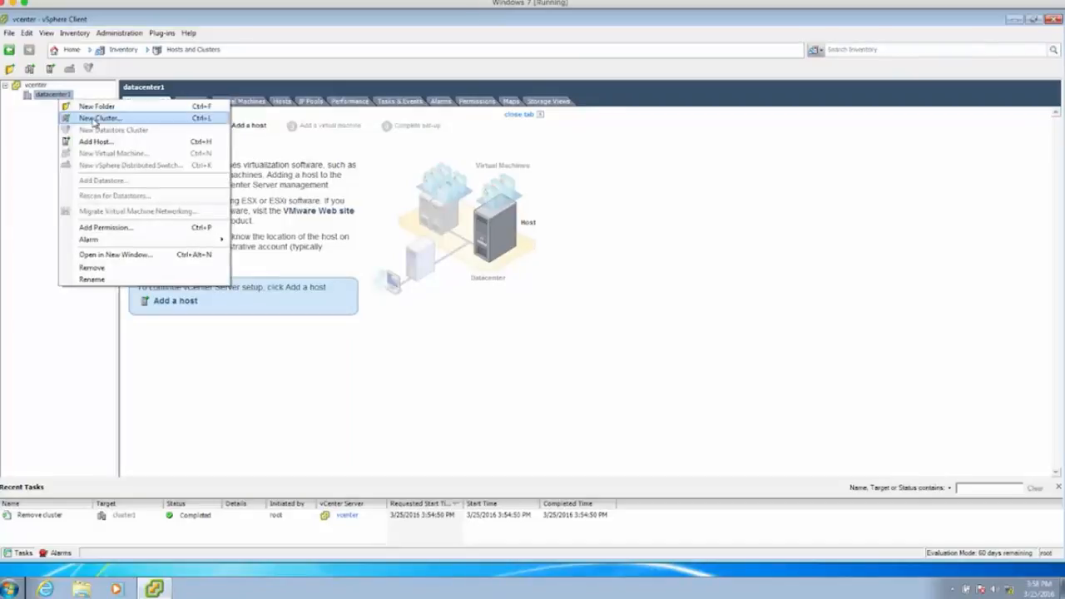
{"action": "left_click", "coordinate": [94, 123]}
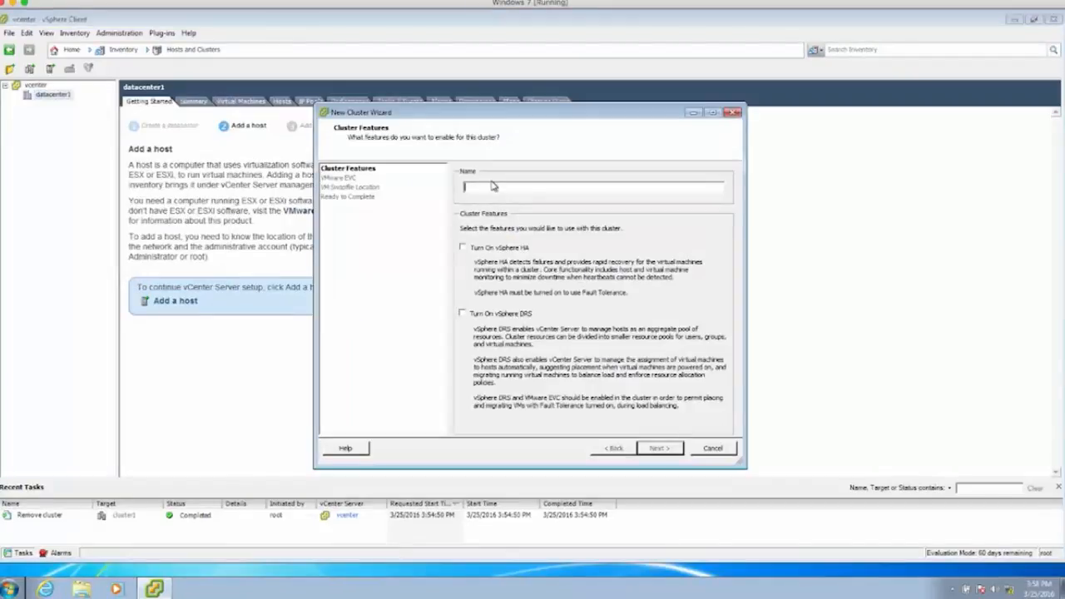
{"action": "type", "text": "cluster 1"}
{"action": "left_click", "coordinate": [462, 248]}
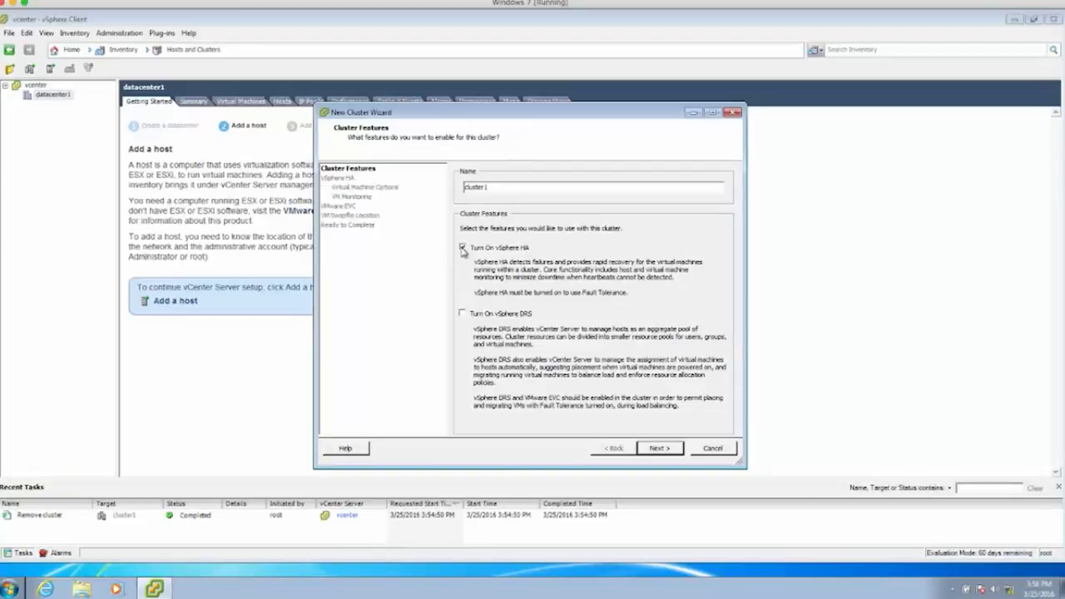
- Reserve a percentage of cluster resources for HA failover, setting CPU to 33%
{"action": "left_click", "coordinate": [660, 448]}
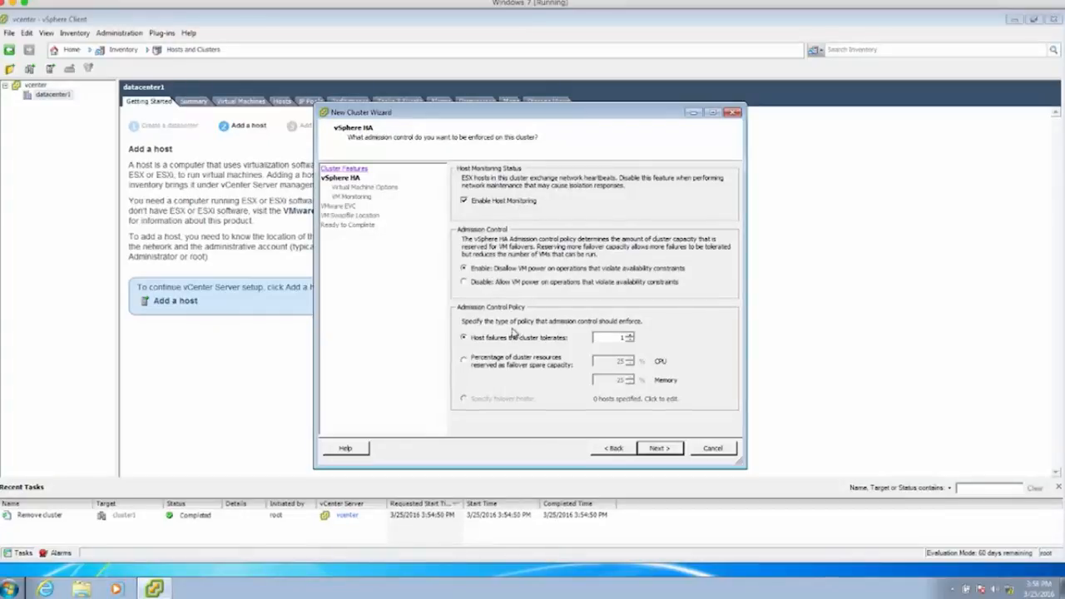
{"action": "left_click", "coordinate": [470, 362]}
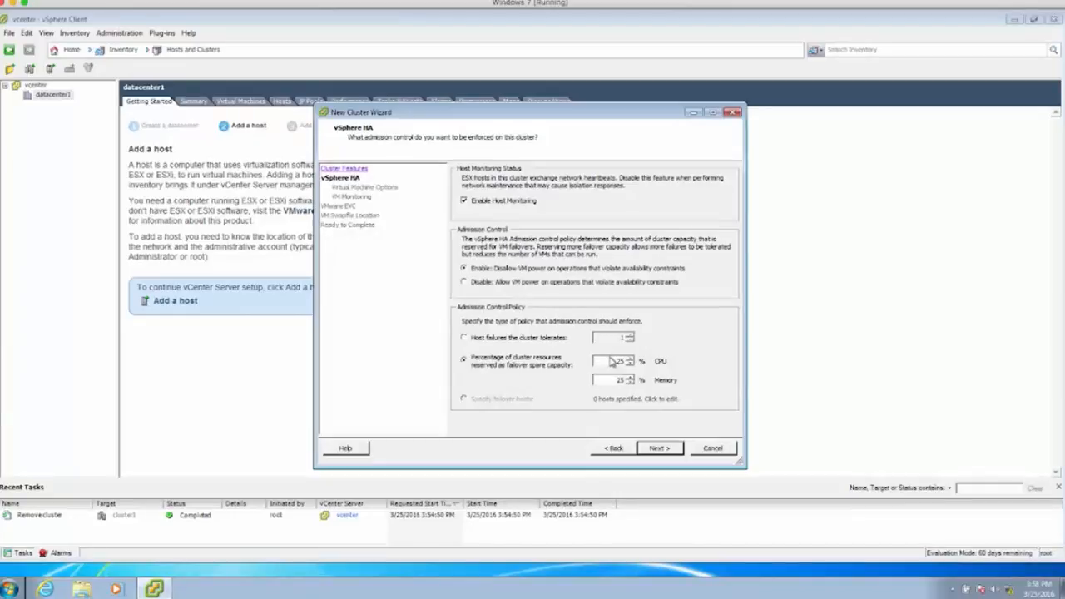
{"action": "double_click", "coordinate": [617, 360]}
- Set memory failover reservation to 33% and keep default restart and VM monitoring settings
{"action": "double_click", "coordinate": [614, 381]}
{"action": "type", "text": "33"}
{"action": "left_click", "coordinate": [660, 449]}
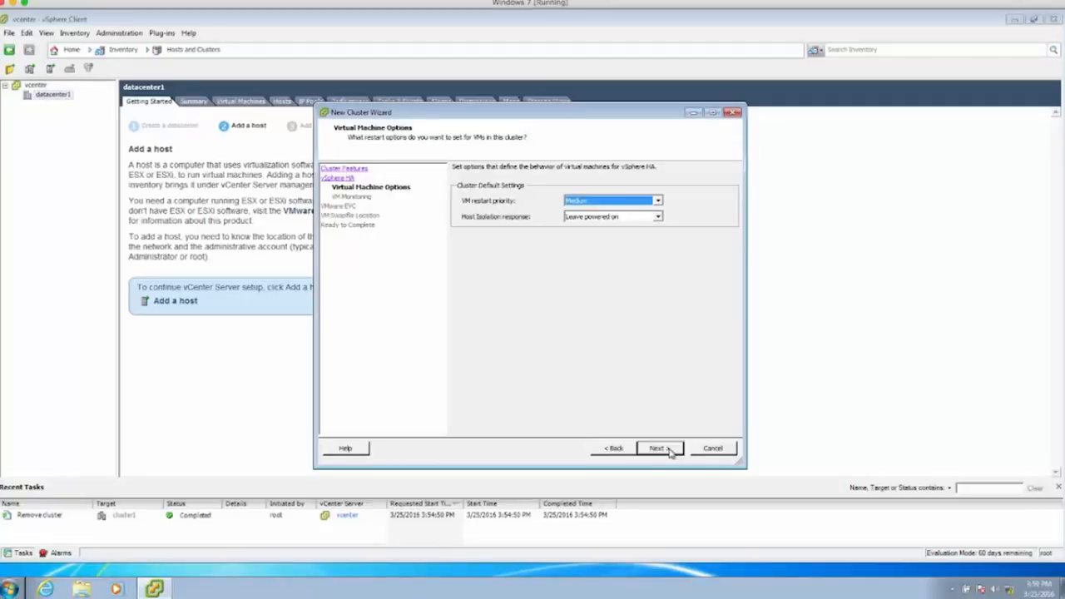
{"action": "left_click", "coordinate": [670, 451]}
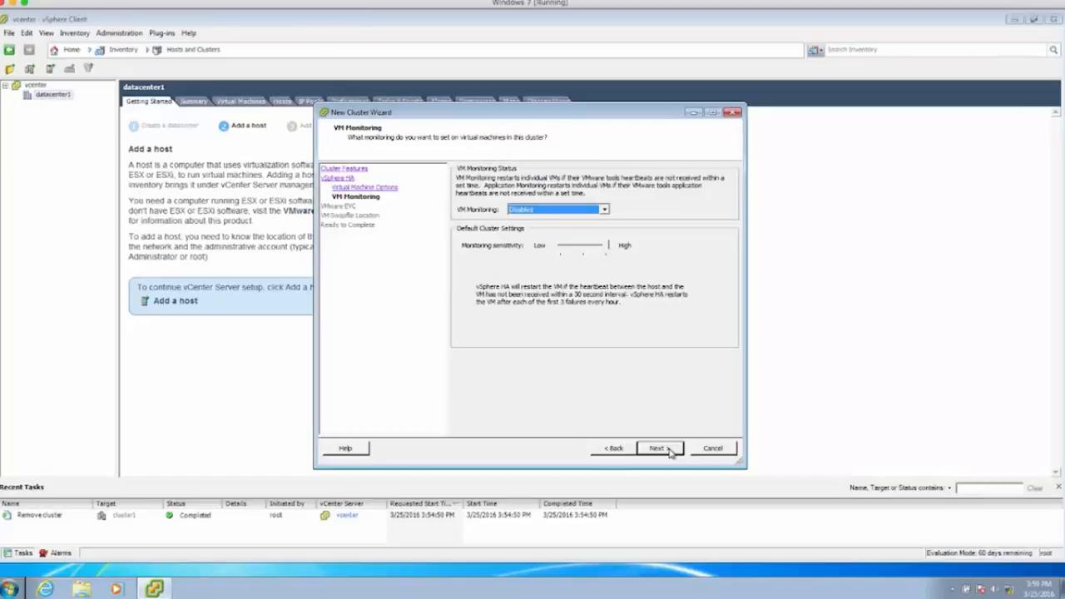
{"action": "left_click", "coordinate": [670, 451]}
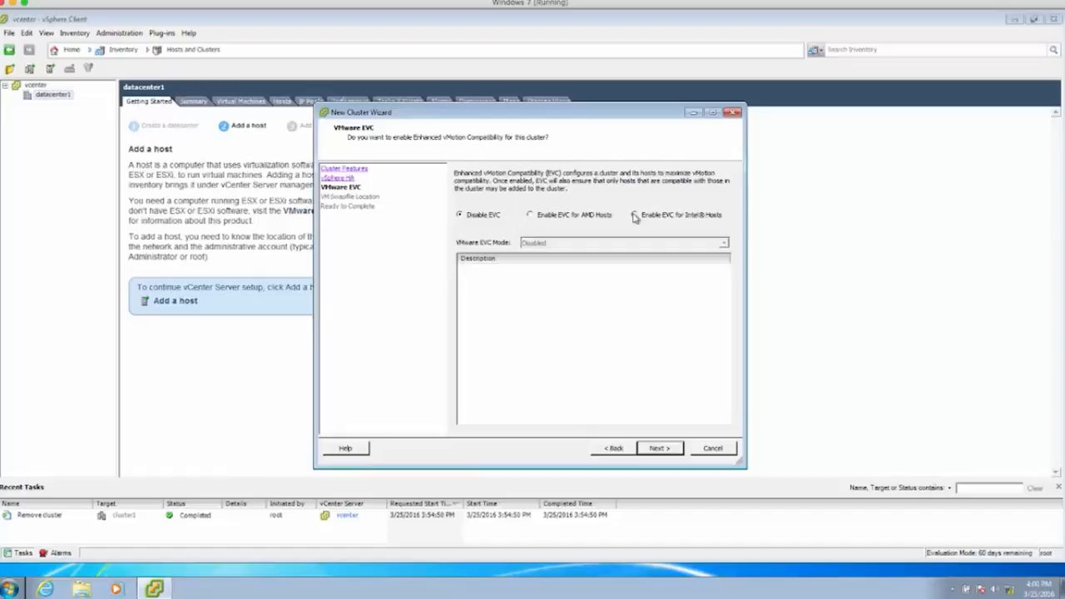
- Enable Intel EVC in Sandy Bridge Generation mode, keep default swapfile location, and finish cluster1
{"action": "left_click", "coordinate": [635, 216]}
{"action": "left_click", "coordinate": [637, 243]}
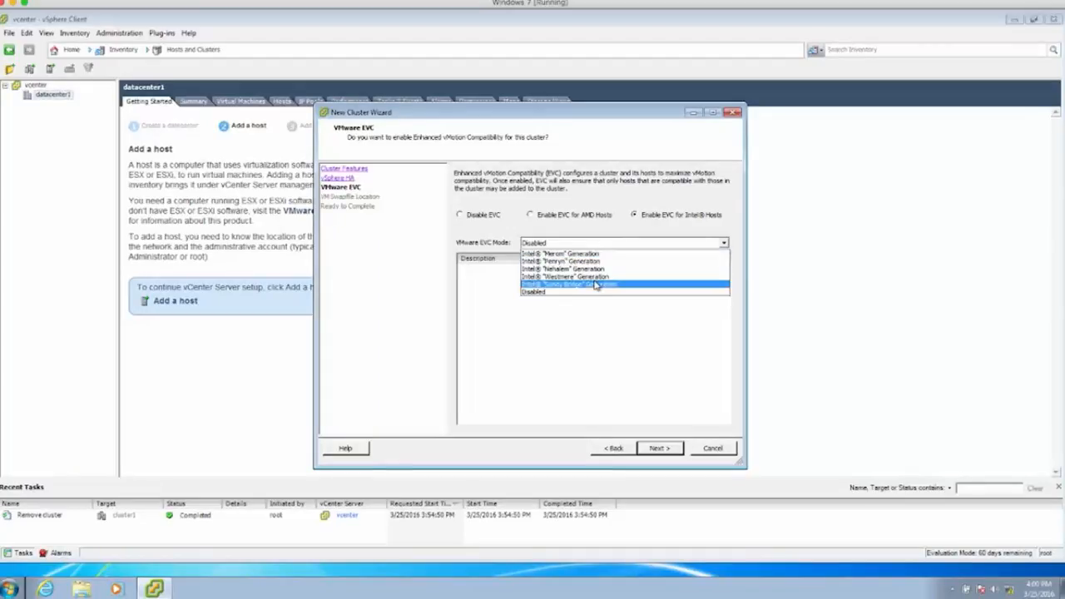
{"action": "left_click", "coordinate": [596, 285]}
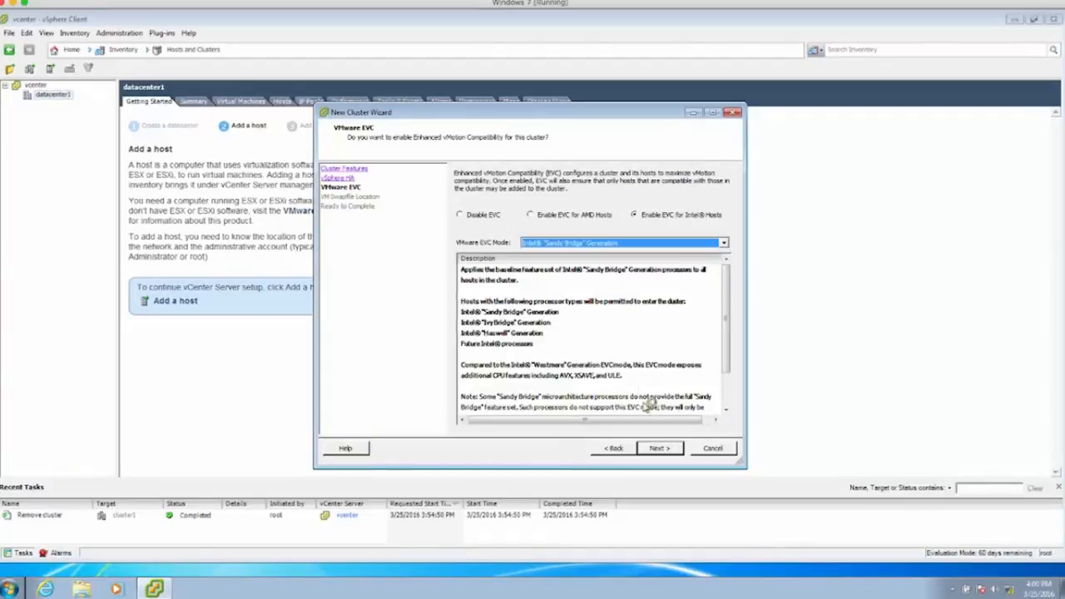
{"action": "left_click", "coordinate": [657, 449]}
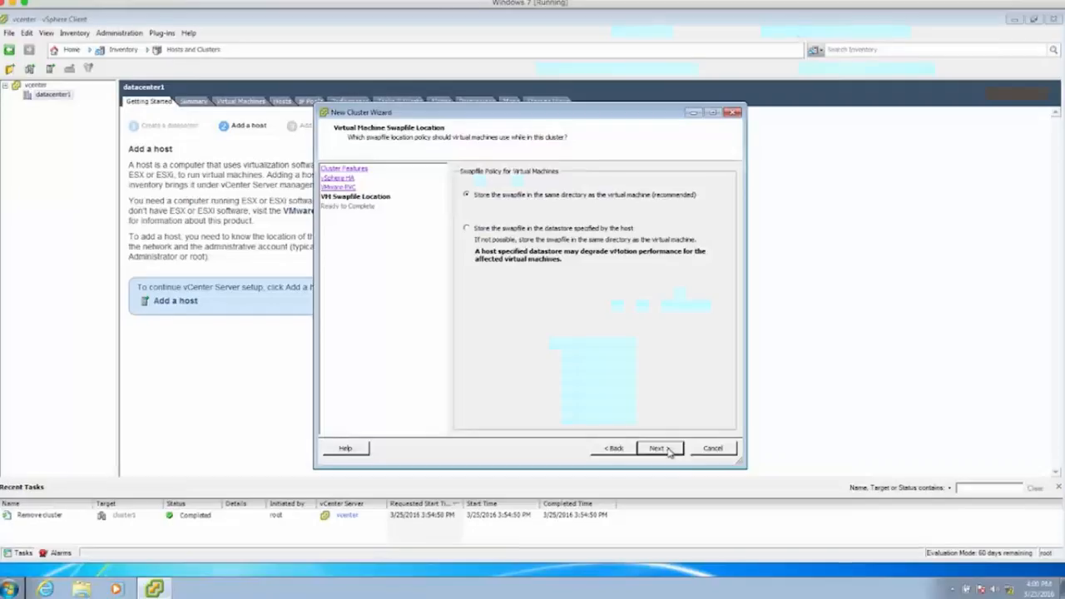
{"action": "left_click", "coordinate": [670, 451]}
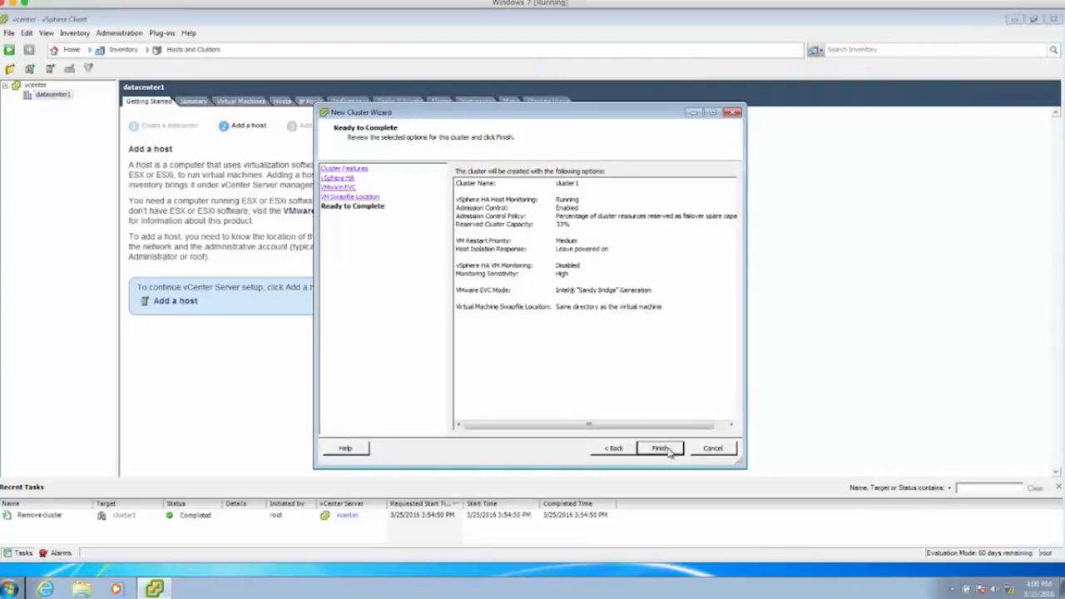
{"action": "left_click", "coordinate": [670, 451]}
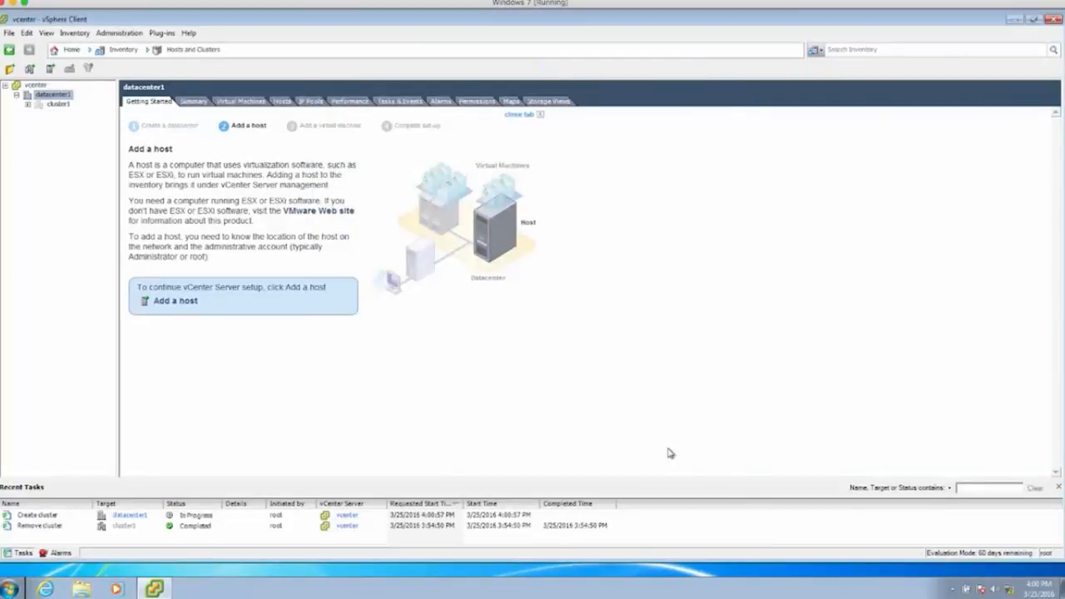
- Add host 10.1.1.21 to cluster1 with root credentials, evaluation licence and lockdown mode off
{"action": "left_click", "coordinate": [65, 105]}
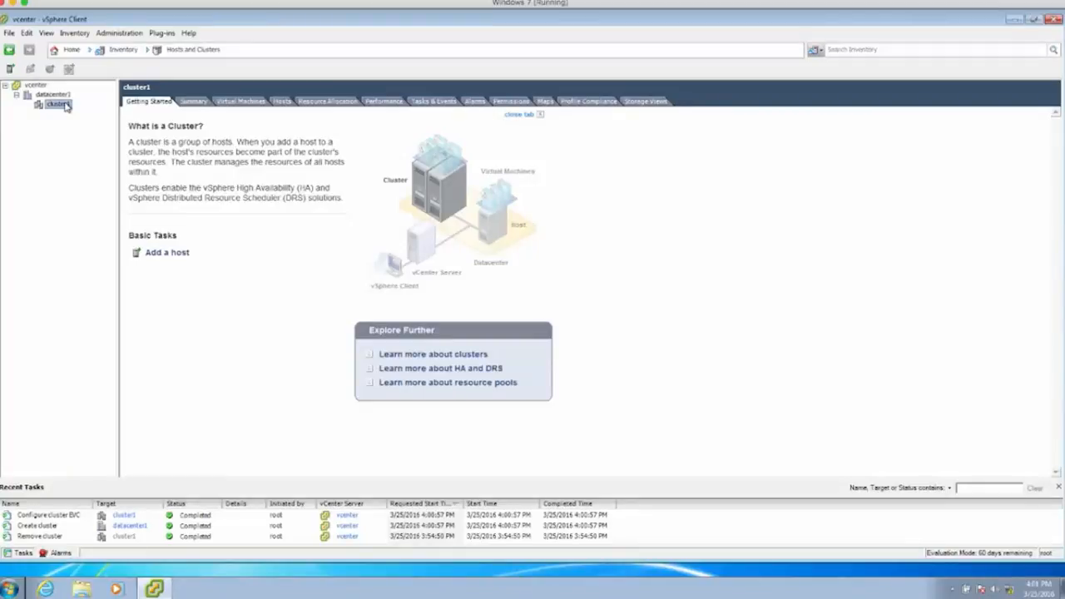
{"action": "right_click", "coordinate": [66, 106]}
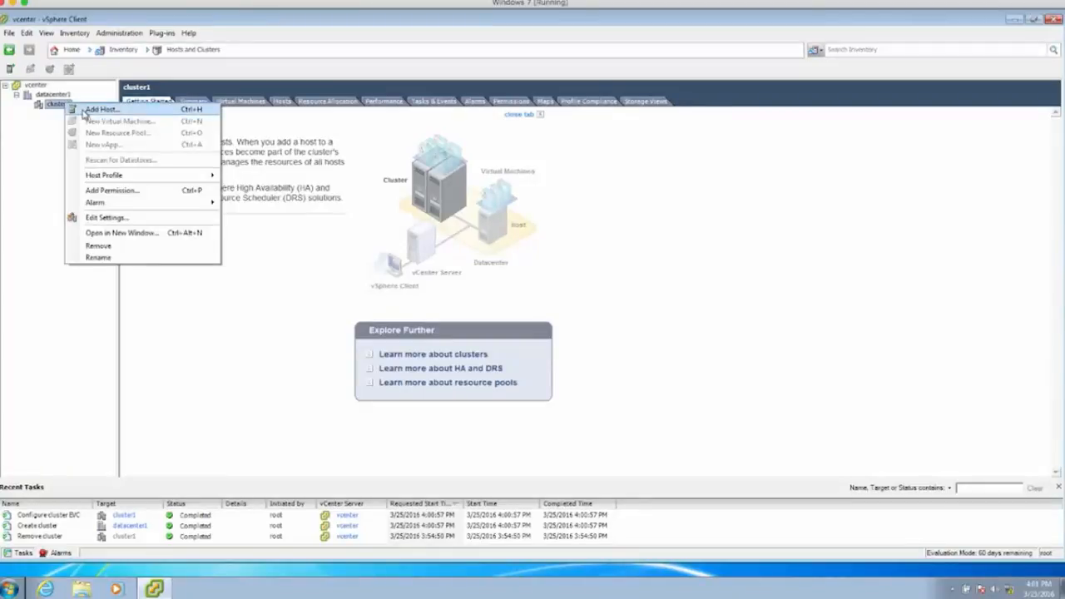
{"action": "left_click", "coordinate": [98, 109]}
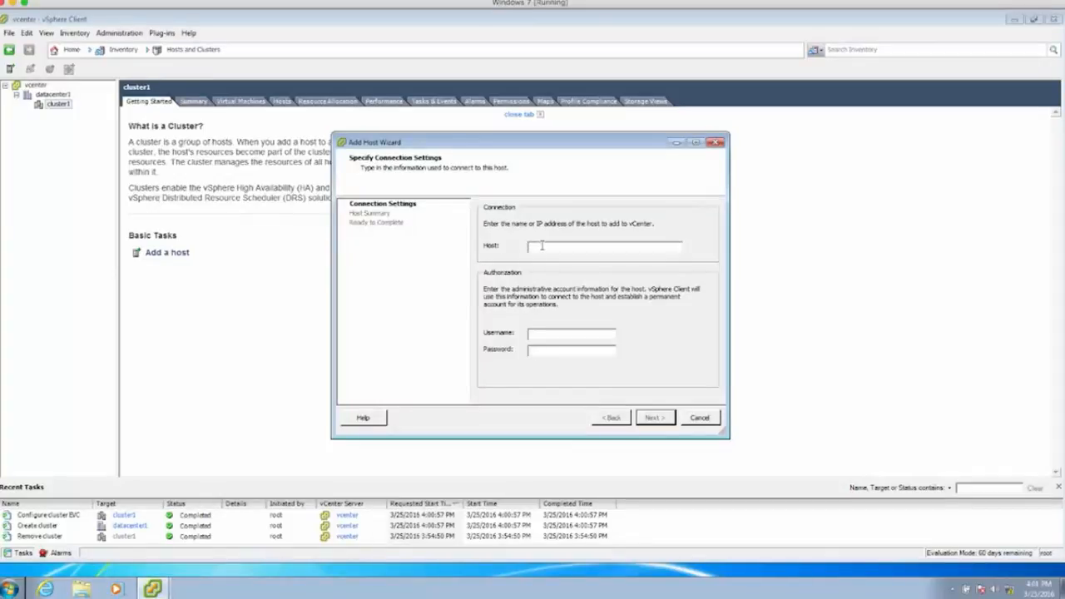
{"action": "type", "text": "10.1.1."}
{"action": "type", "text": "2"}
{"action": "type", "text": "1"}
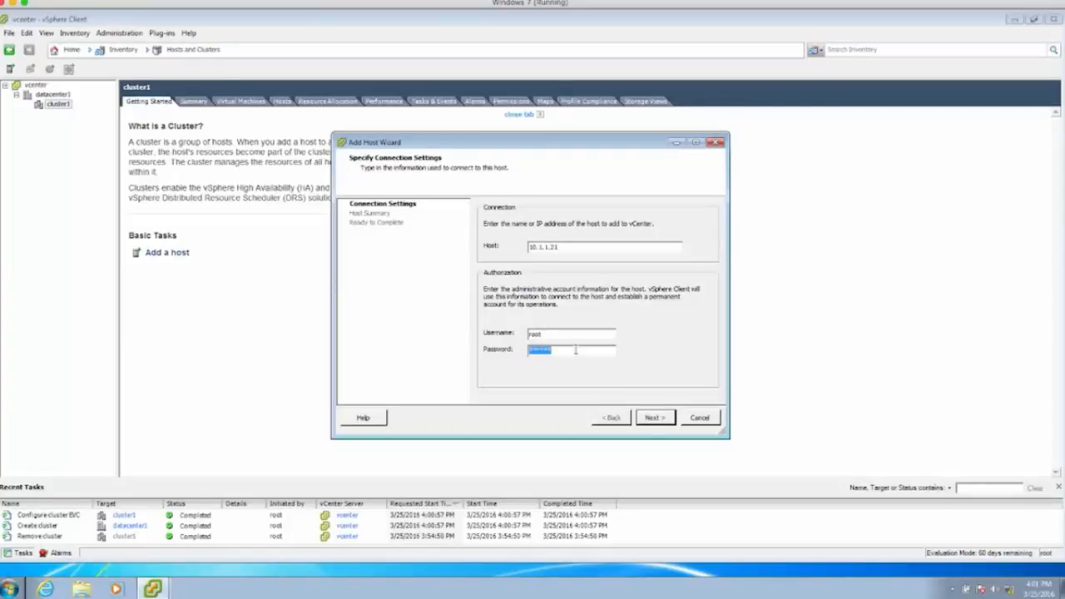
{"action": "type", "text": "**********"}
{"action": "left_click", "coordinate": [656, 419]}
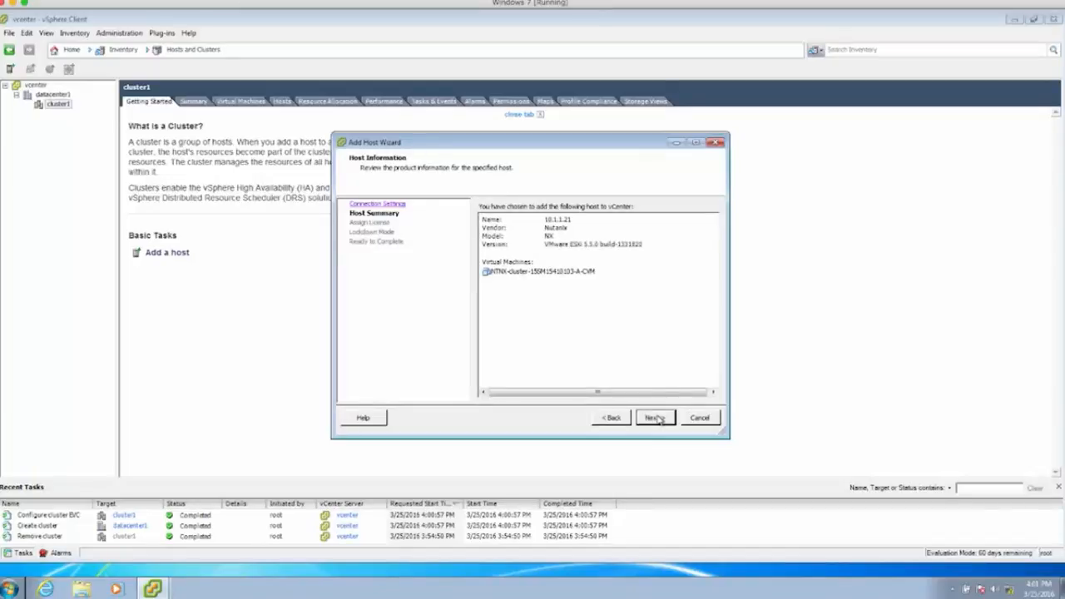
{"action": "left_click", "coordinate": [654, 417]}
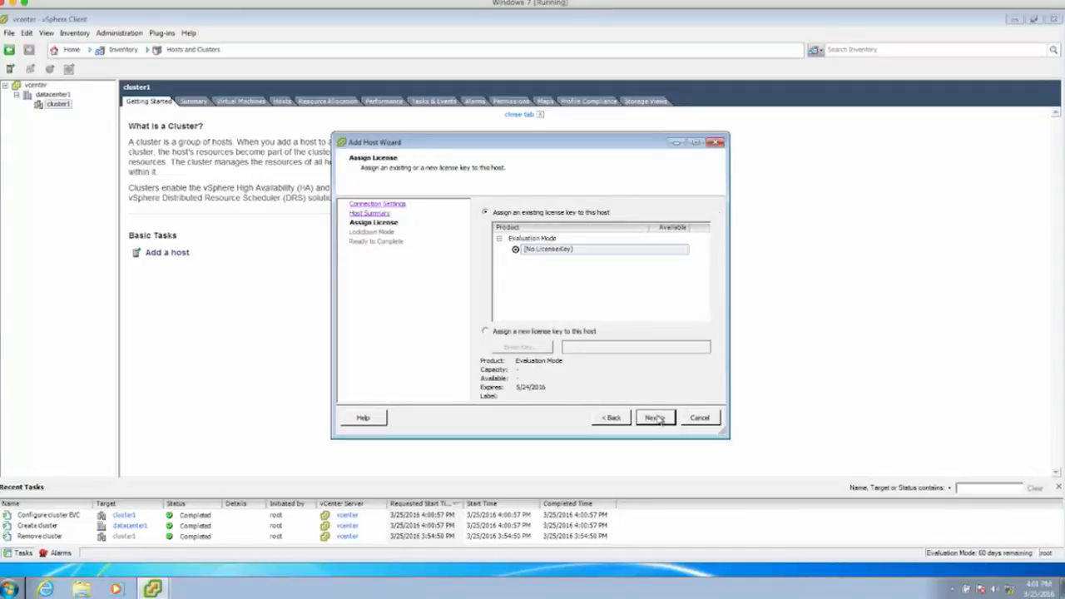
{"action": "left_click", "coordinate": [656, 419]}
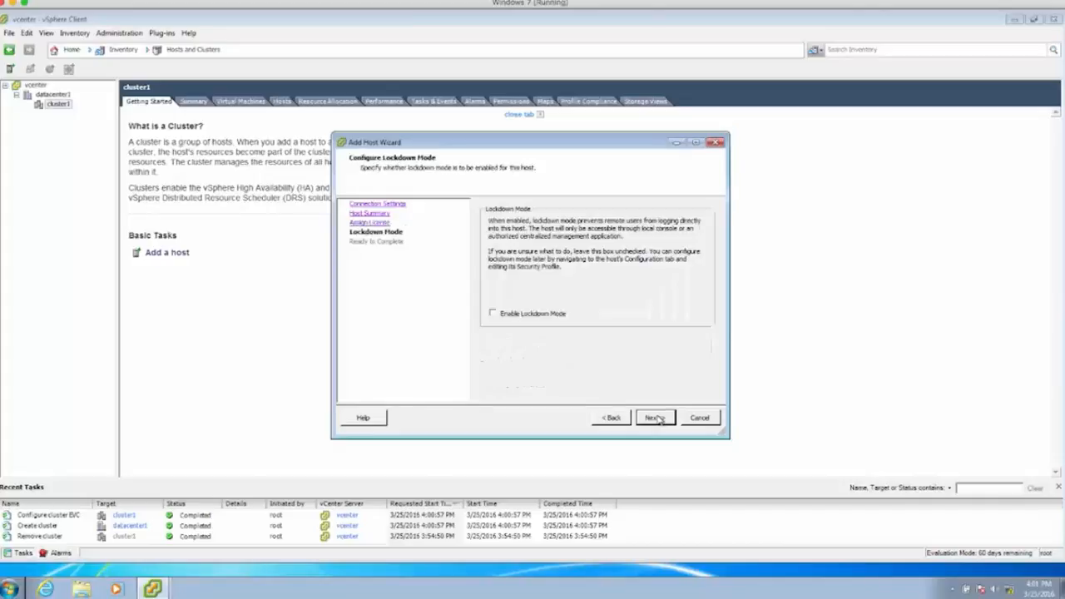
{"action": "left_click", "coordinate": [657, 419]}
{"action": "left_click", "coordinate": [657, 418]}
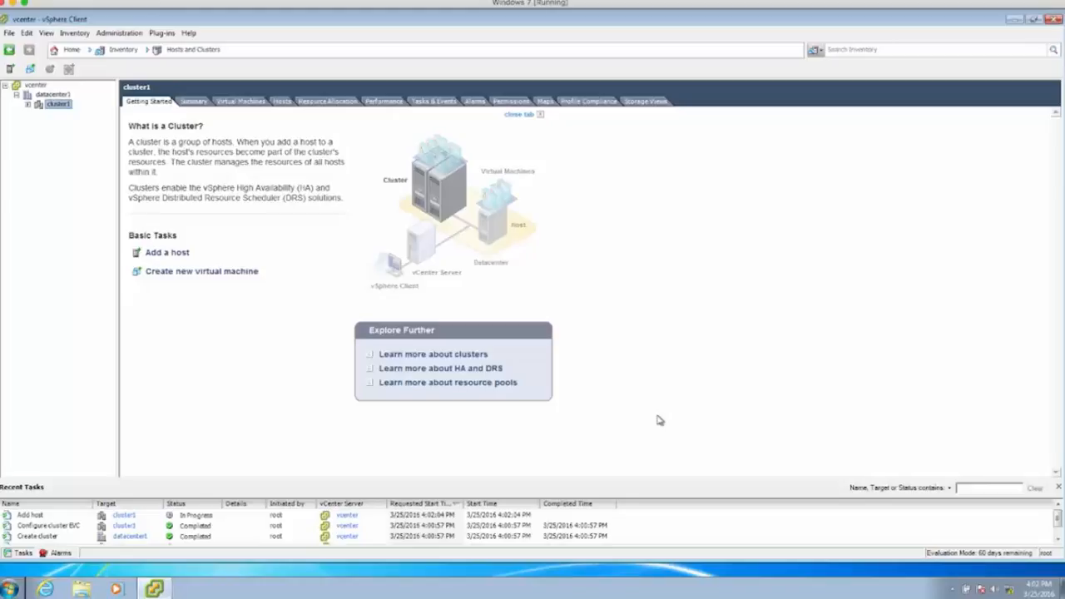
- Start adding host 10.1.1.22 to cluster1 and submit its administrator credentials
{"action": "left_click", "coordinate": [29, 105]}
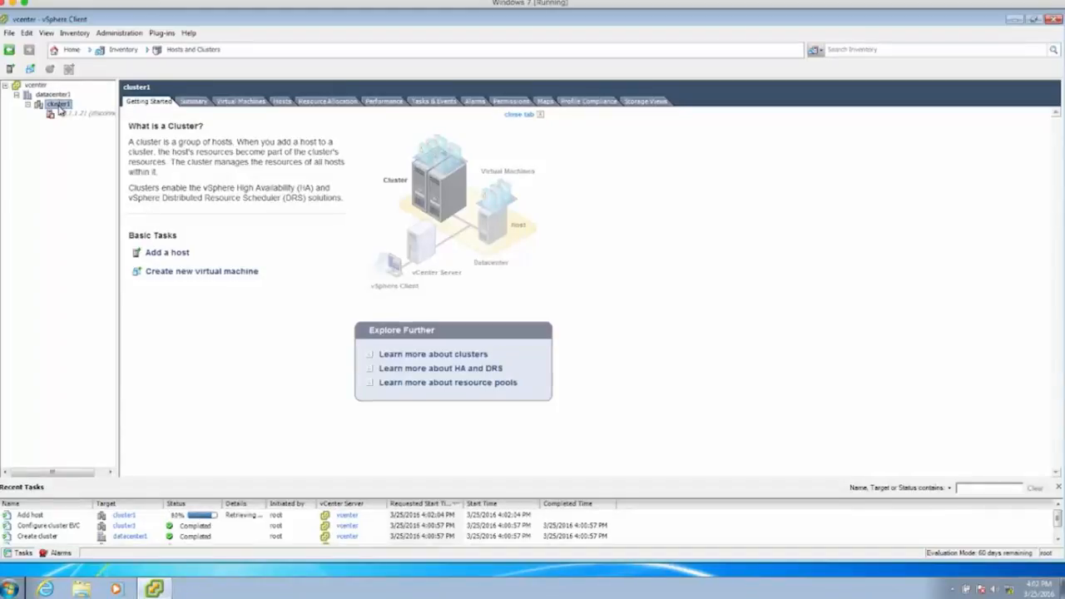
{"action": "right_click", "coordinate": [58, 104]}
{"action": "left_click", "coordinate": [83, 116]}
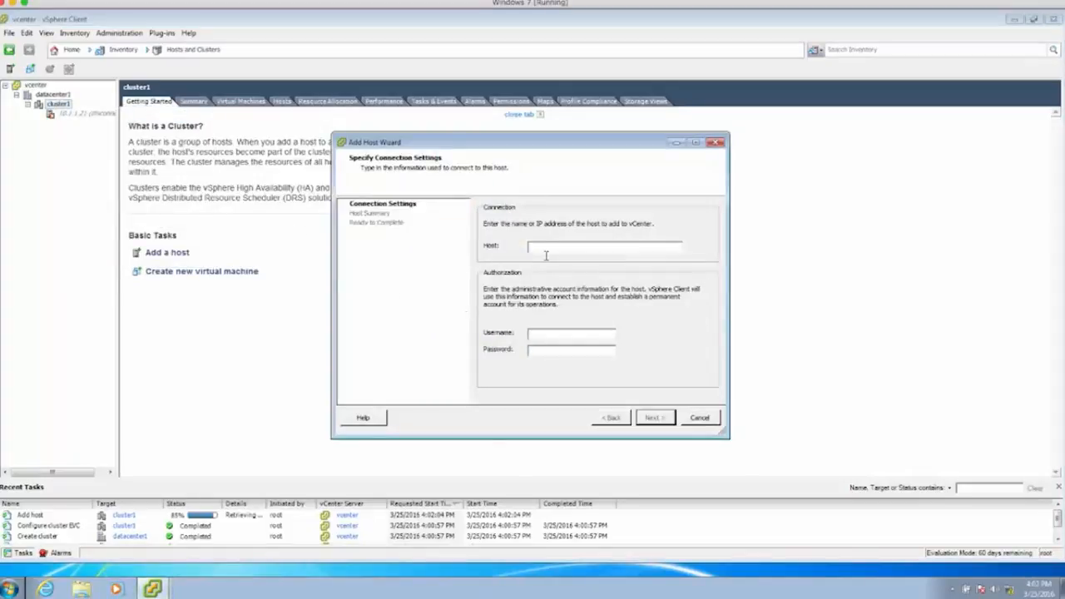
{"action": "type", "text": "10.1.1.22"}
{"action": "key", "text": "Tab"}
{"action": "type", "text": "rootVMware1!"}
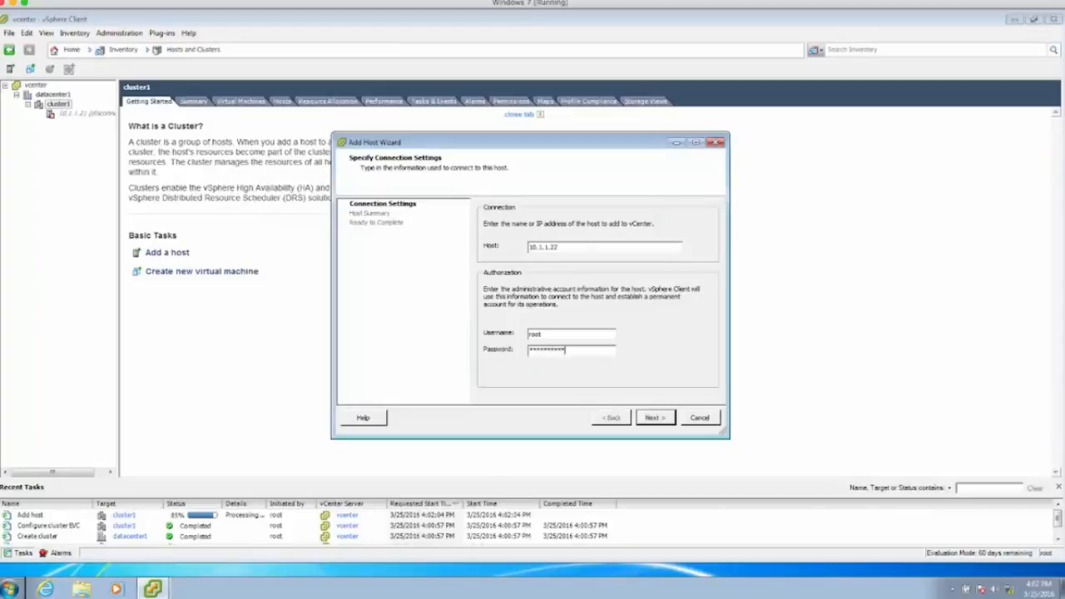
{"action": "key", "text": "Return"}
- Trust the certificate and finish adding 10.1.1.22 with evaluation licence and lockdown mode off
{"action": "left_click", "coordinate": [574, 382]}
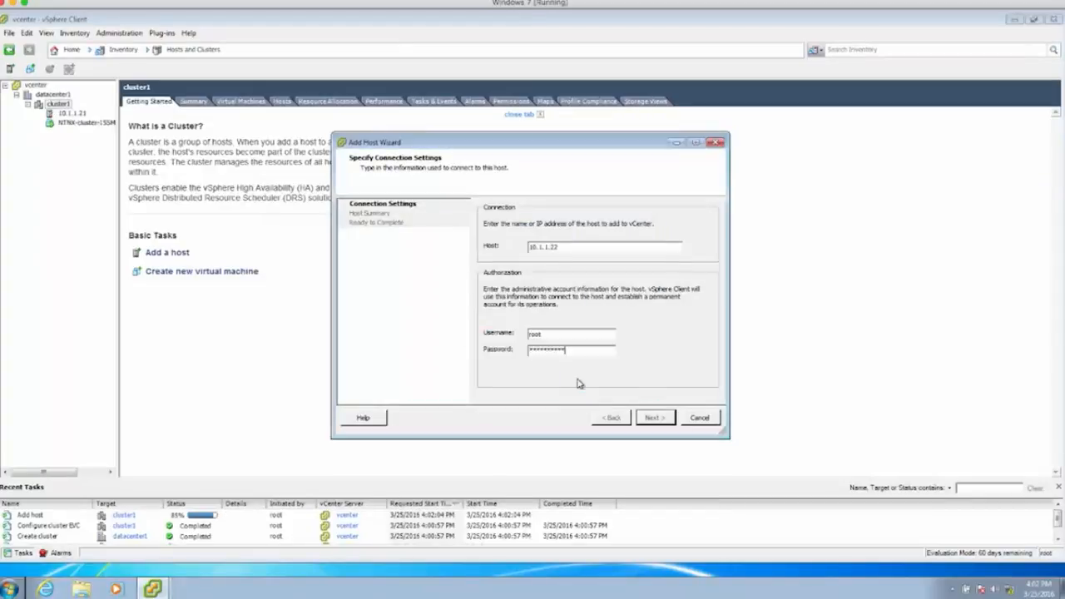
{"action": "left_click", "coordinate": [666, 423]}
{"action": "left_click", "coordinate": [653, 418]}
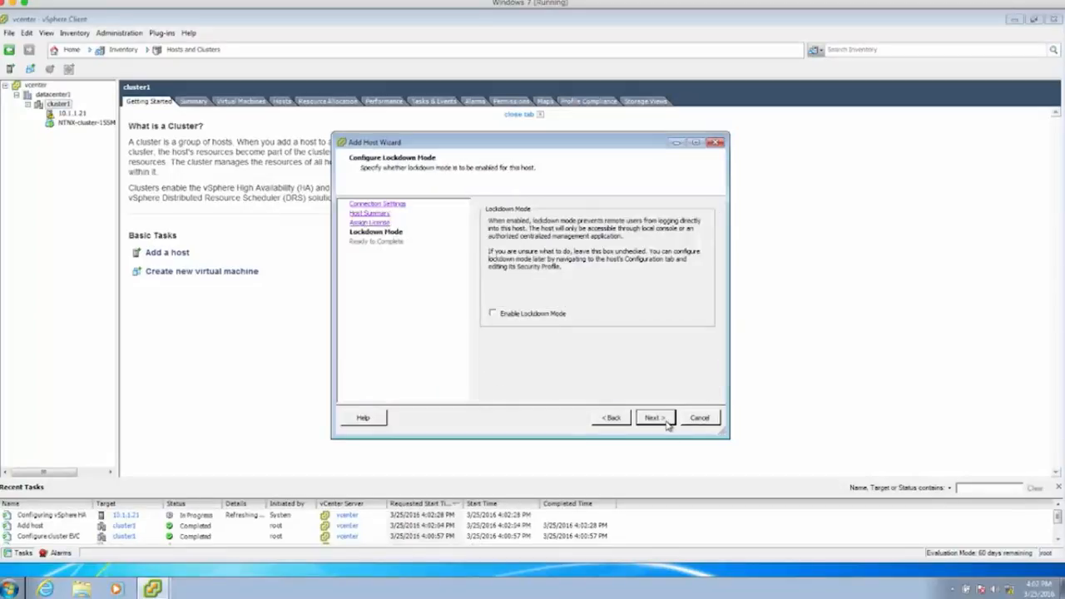
{"action": "left_click", "coordinate": [654, 417]}
{"action": "left_click", "coordinate": [656, 418]}
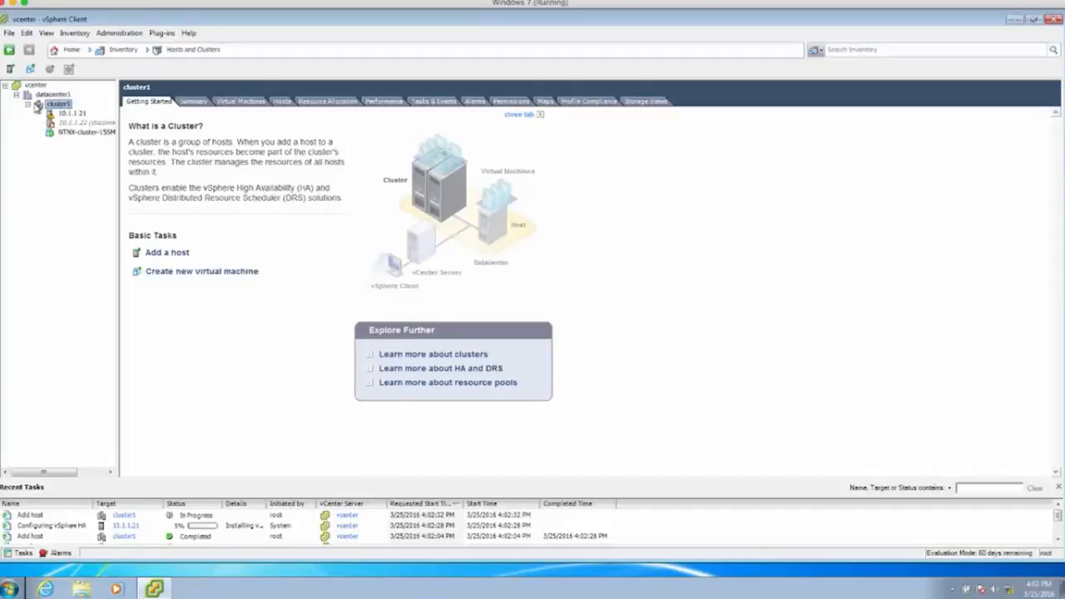
{"action": "right_click", "coordinate": [38, 105]}
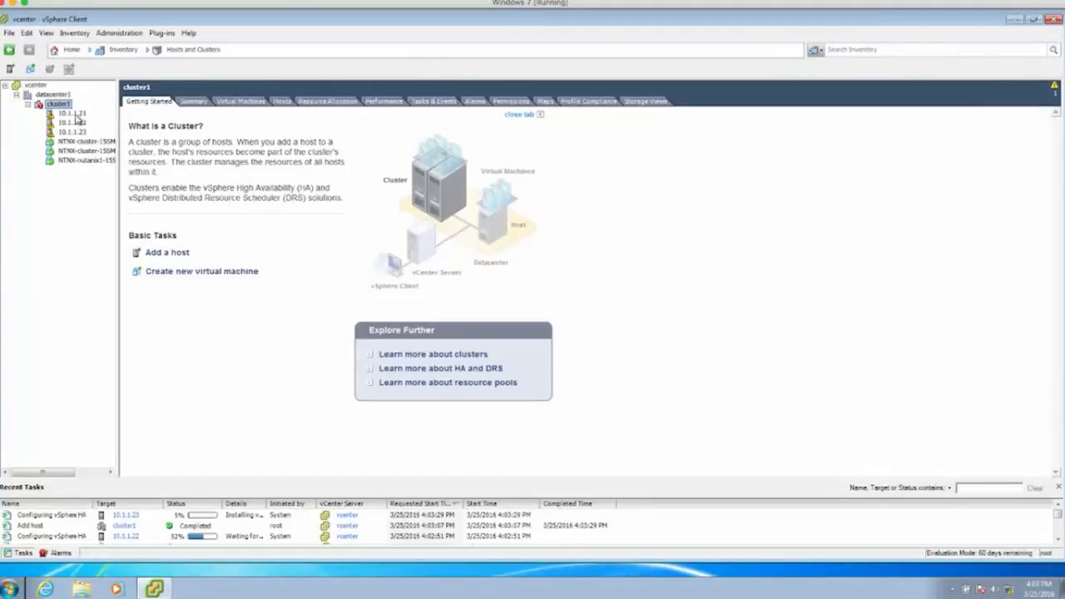
- Apply host 10.1.1.21's DNS servers 10.0.2.3 and 10.1.1.1, accepting the missing IPv6 gateway warning
{"action": "left_click", "coordinate": [72, 114]}
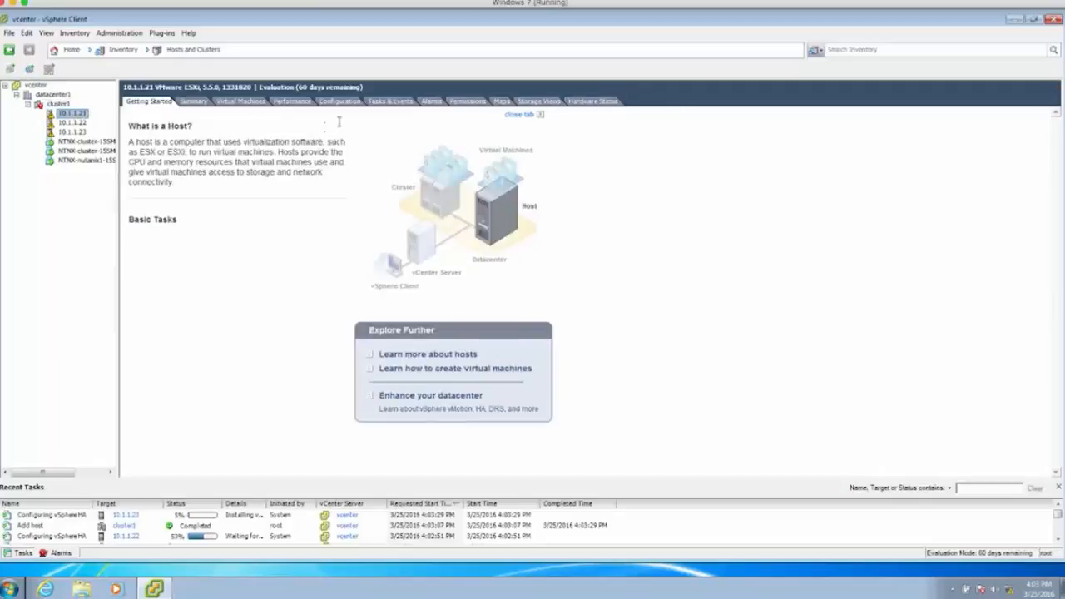
{"action": "left_click", "coordinate": [343, 102]}
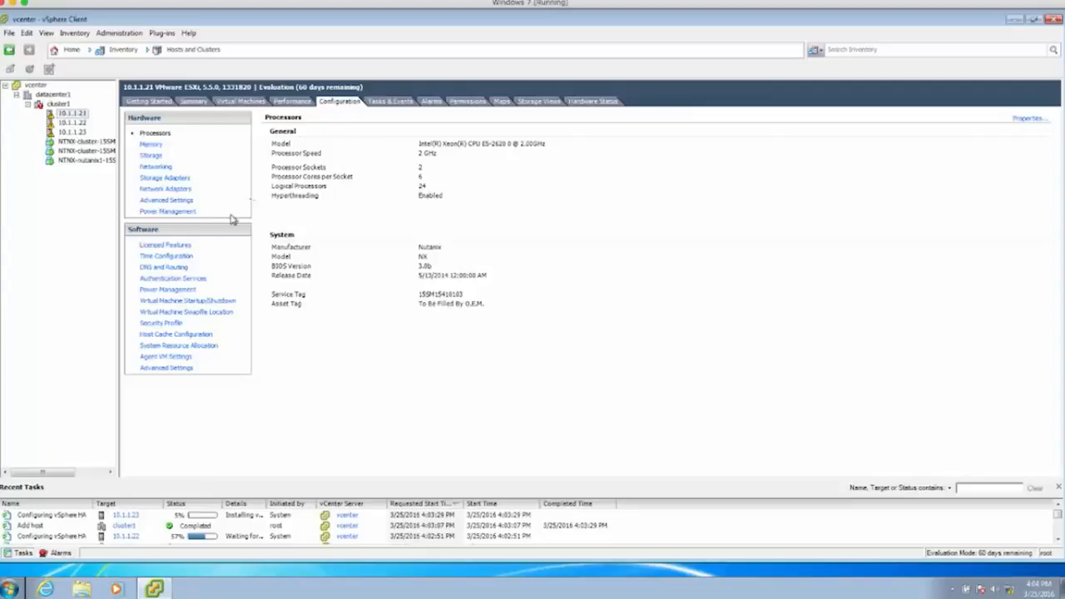
{"action": "left_click", "coordinate": [180, 269]}
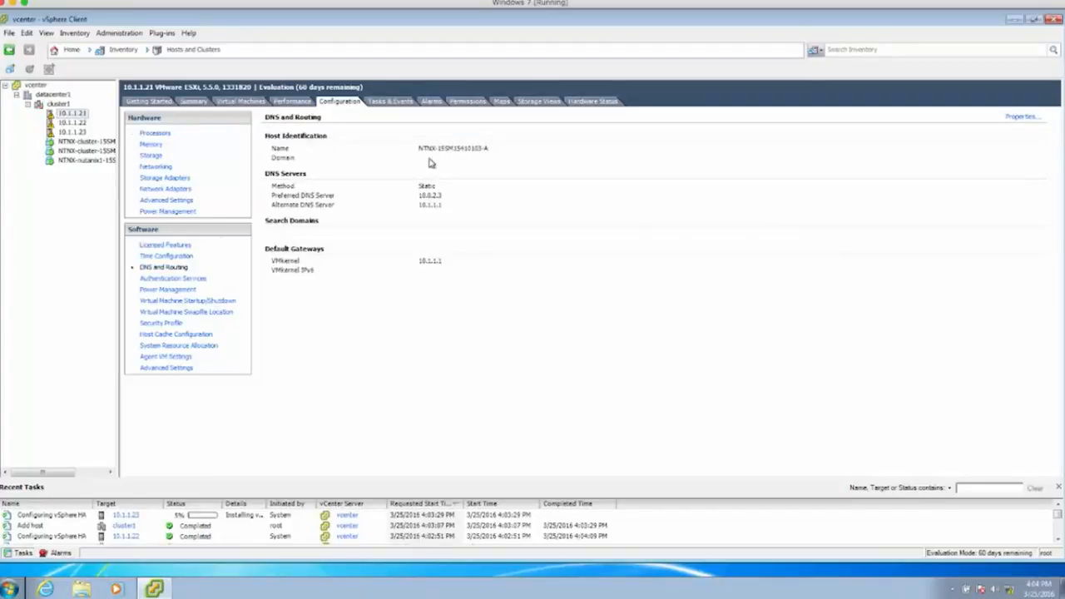
{"action": "left_click", "coordinate": [1024, 116]}
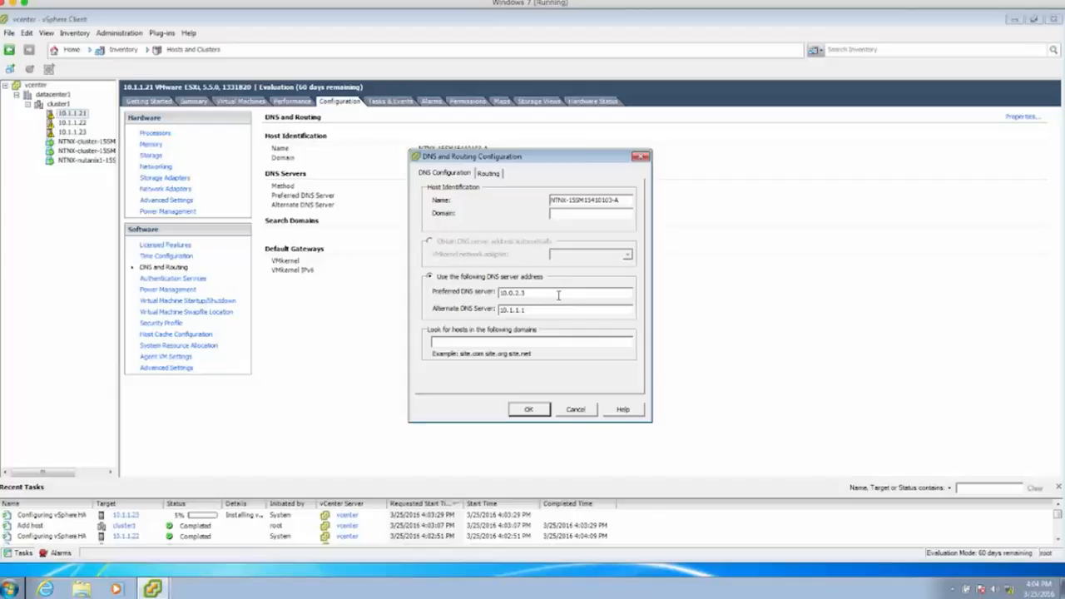
{"action": "left_click", "coordinate": [518, 409]}
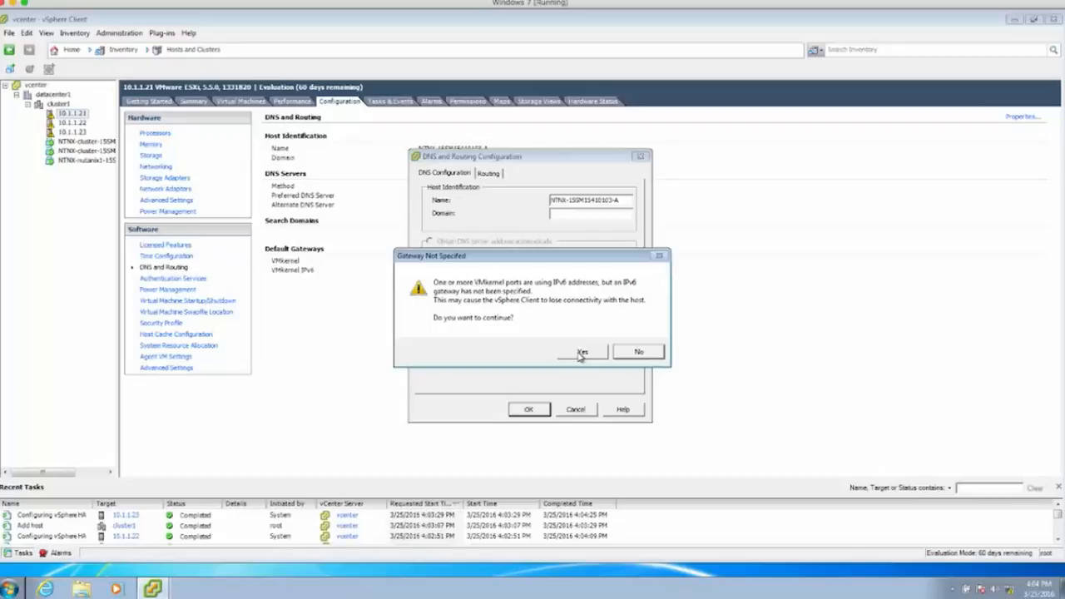
{"action": "left_click", "coordinate": [581, 352]}
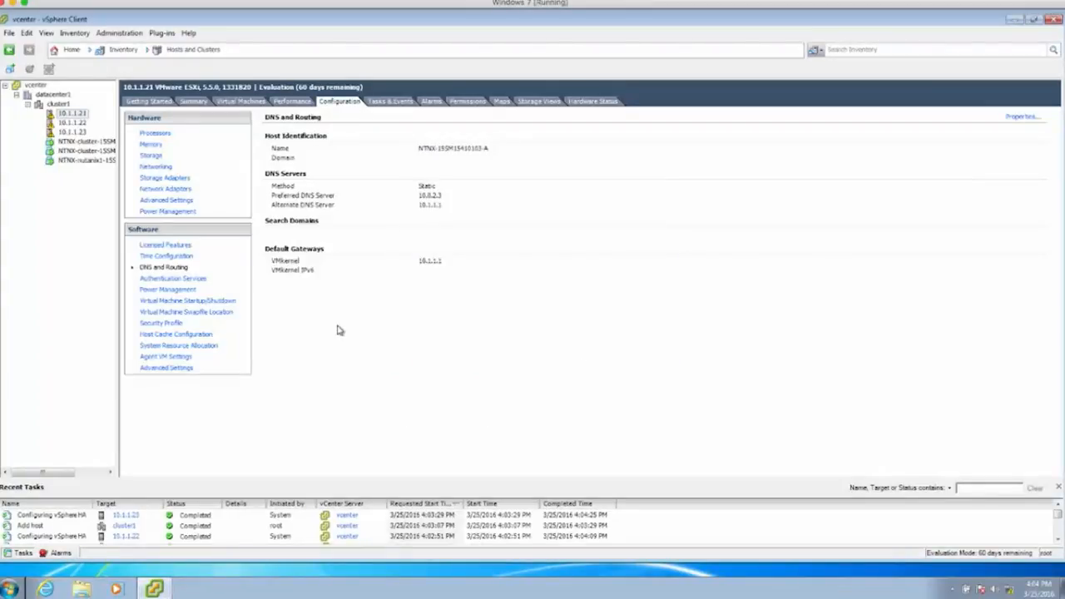
- Inspect host 10.1.1.21's NTP servers 0–3.north-america.pool.ntp.org and cancel without changes
{"action": "left_click", "coordinate": [183, 259]}
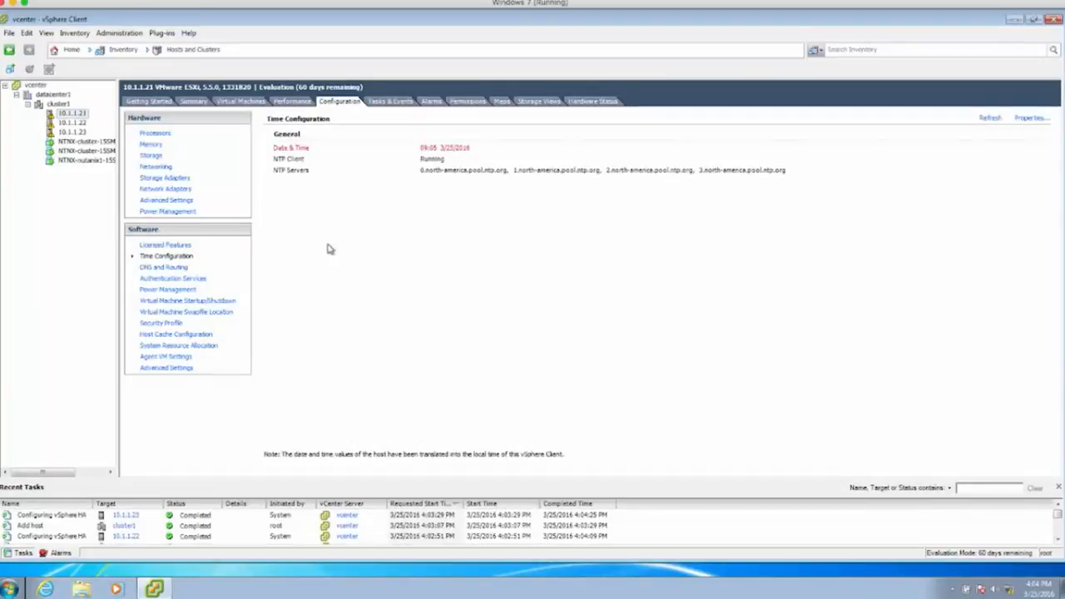
{"action": "left_click", "coordinate": [1035, 120]}
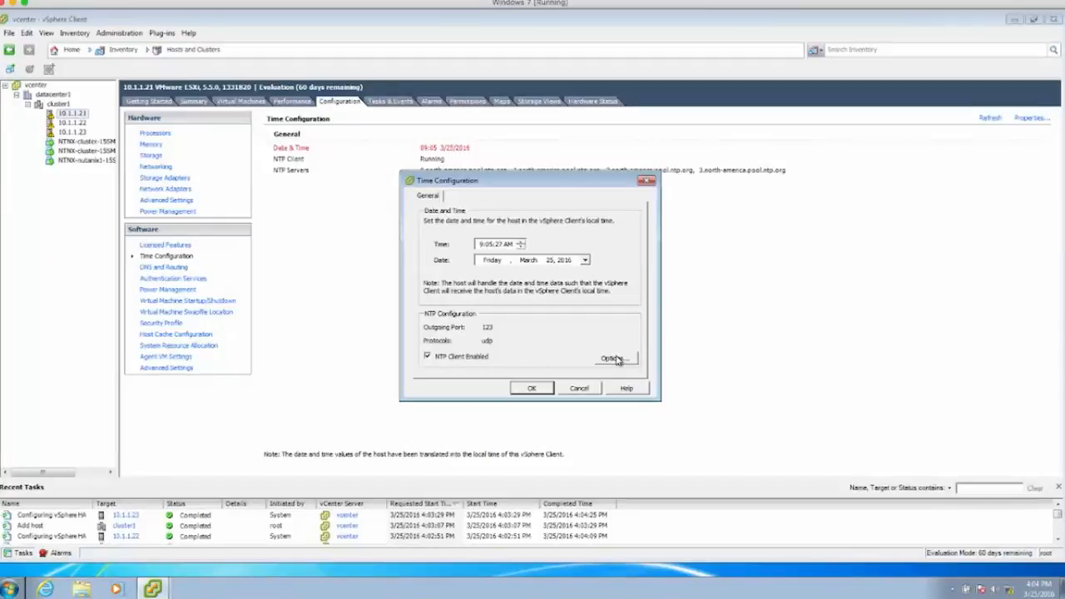
{"action": "left_click", "coordinate": [614, 358]}
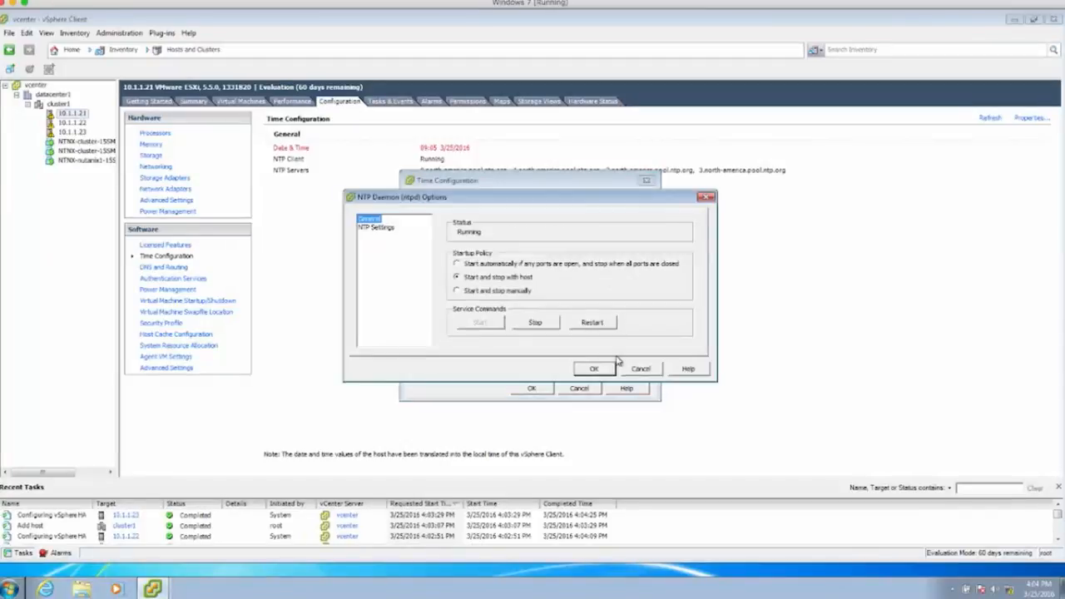
{"action": "left_click", "coordinate": [377, 228]}
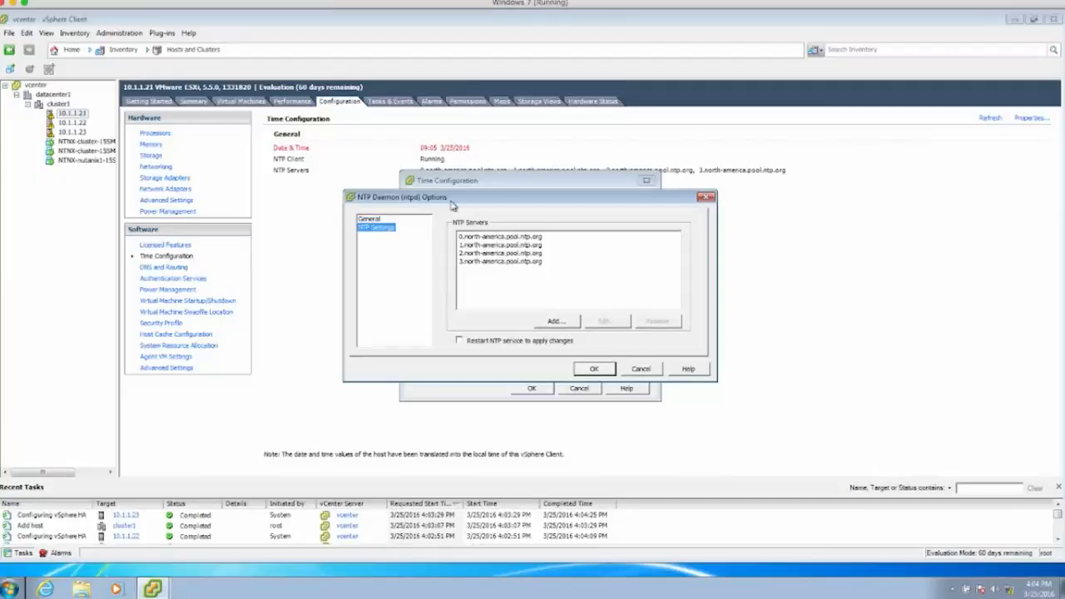
{"action": "left_click_drag", "start_coordinate": [457, 202], "coordinate": [663, 81]}
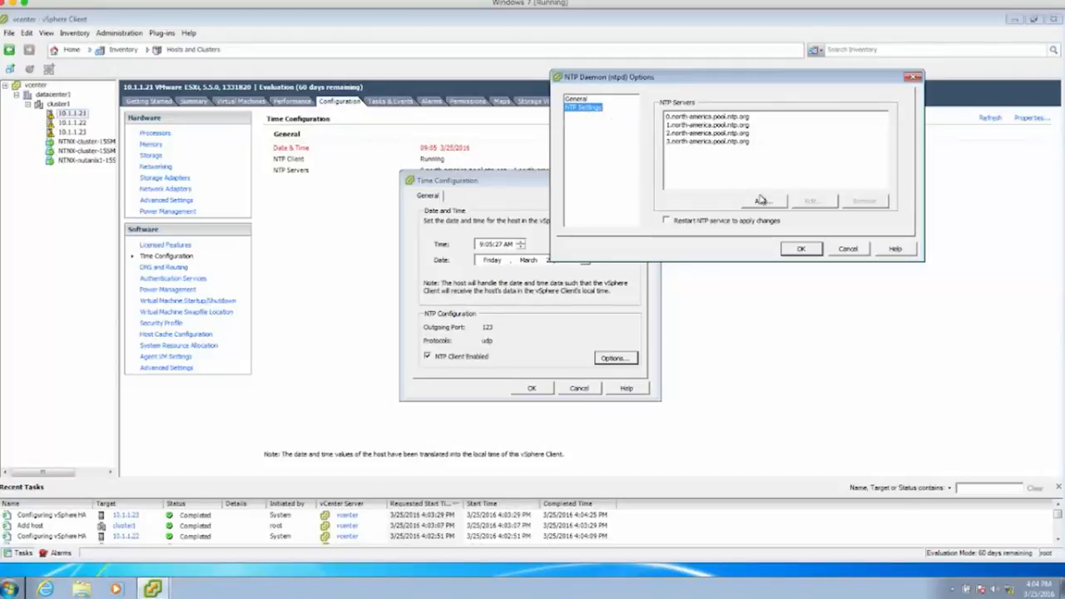
{"action": "left_click", "coordinate": [860, 248]}
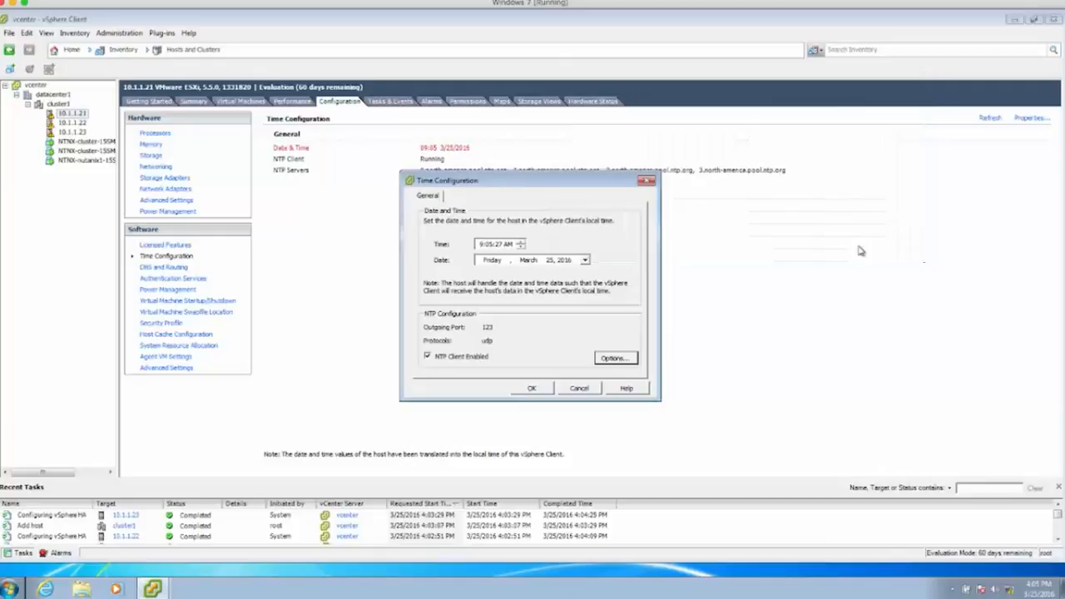
{"action": "left_click", "coordinate": [581, 389]}
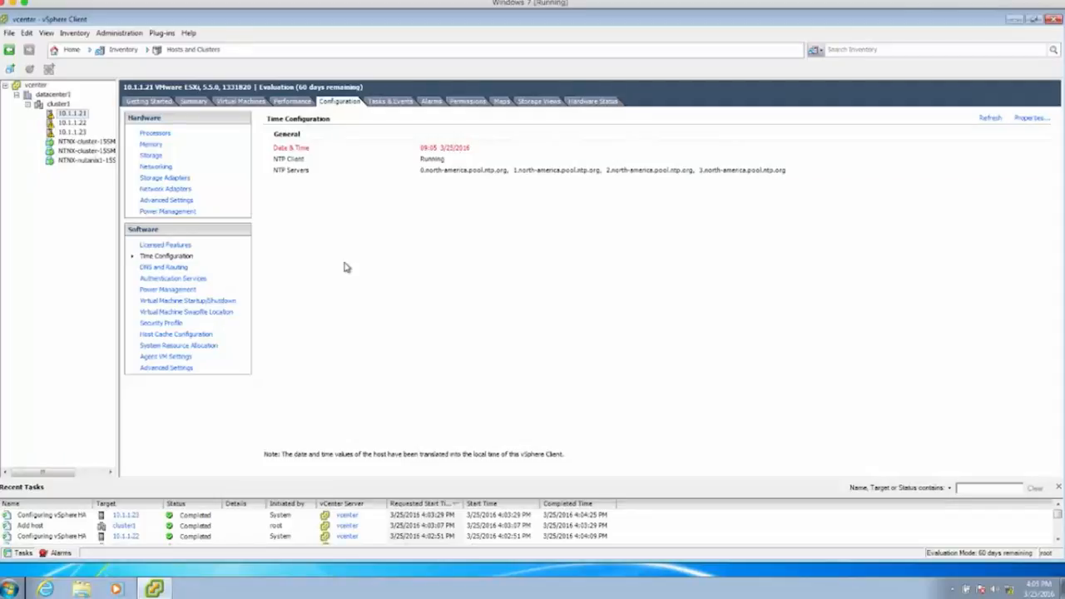
- List host 10.1.1.21's datastores, widen the Identification column, and select the container NFS datastore
{"action": "left_click", "coordinate": [151, 157]}
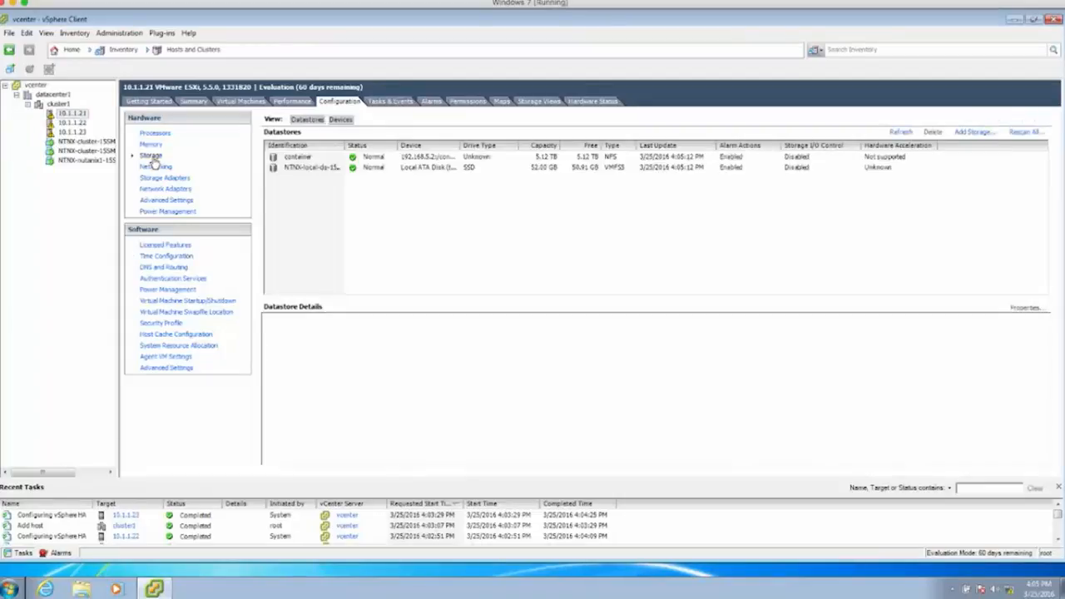
{"action": "double_click", "coordinate": [341, 145]}
{"action": "left_click", "coordinate": [333, 158]}
- Allow VMs on host 10.1.1.21 to start and stop automatically with the system, checking the CVM's startup entry
{"action": "left_click", "coordinate": [205, 303]}
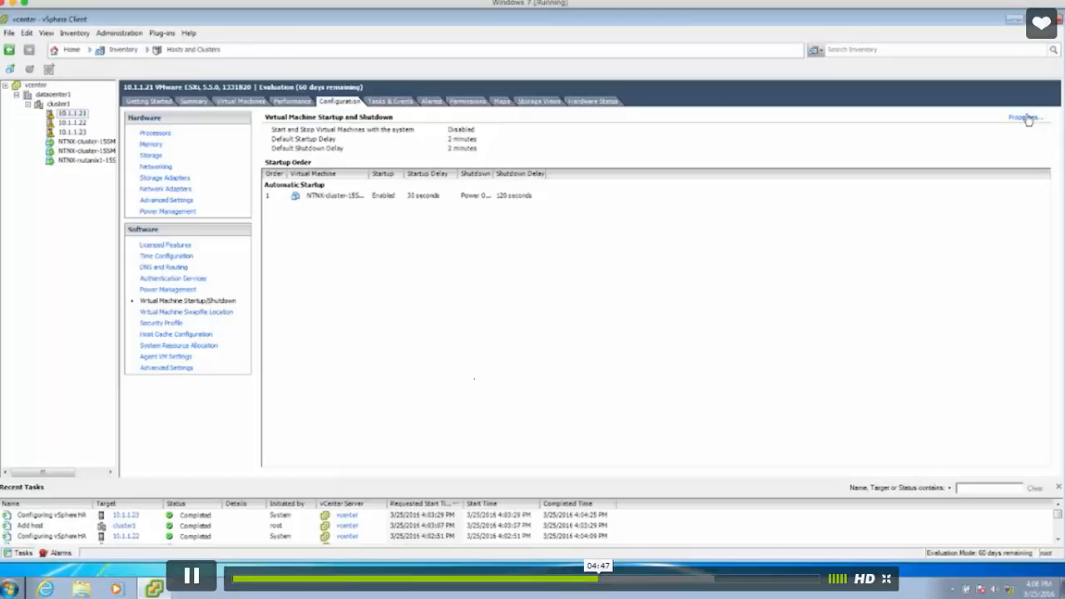
{"action": "left_click", "coordinate": [1025, 118]}
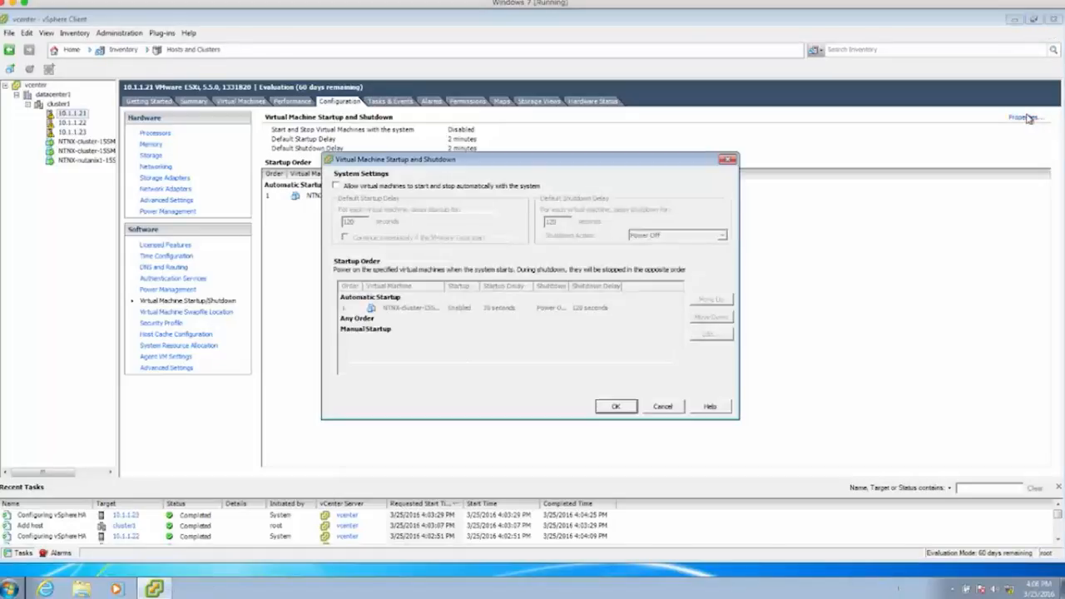
{"action": "left_click", "coordinate": [337, 187]}
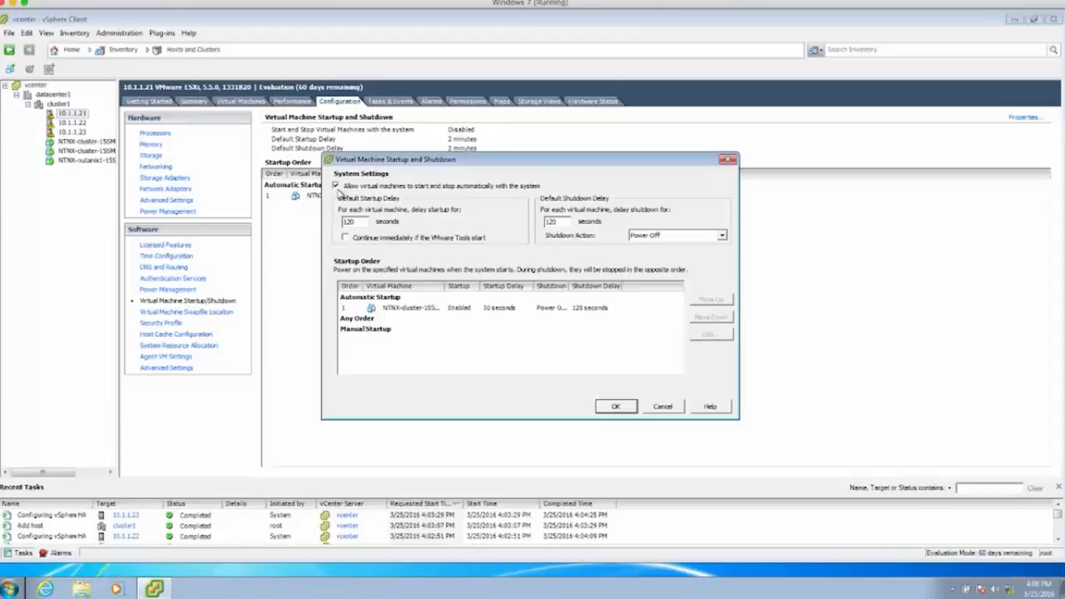
{"action": "left_click", "coordinate": [446, 308]}
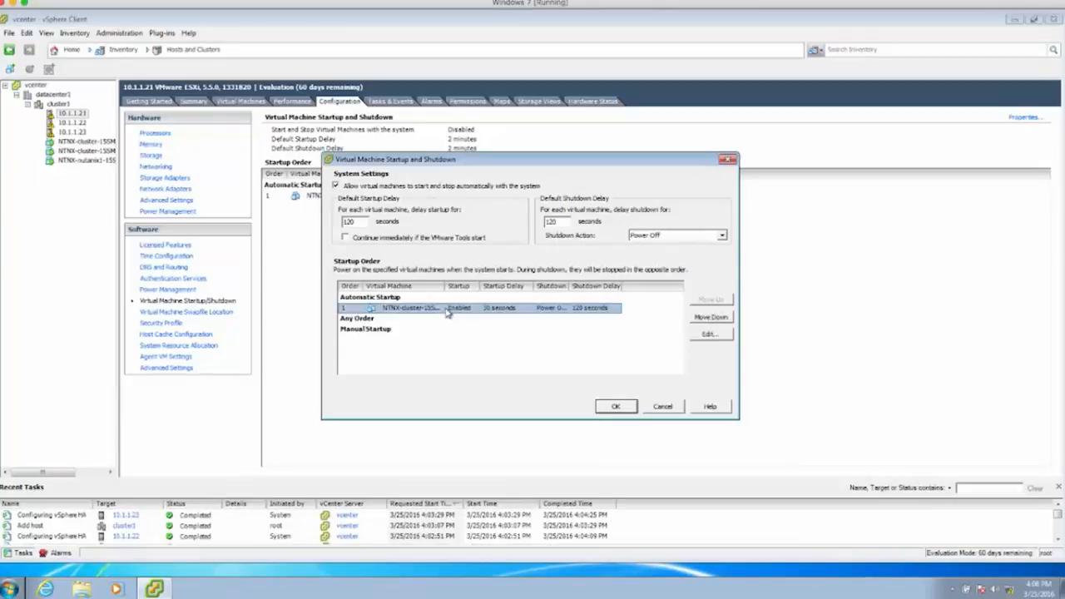
{"action": "left_click_drag", "start_coordinate": [447, 287], "coordinate": [514, 288]}
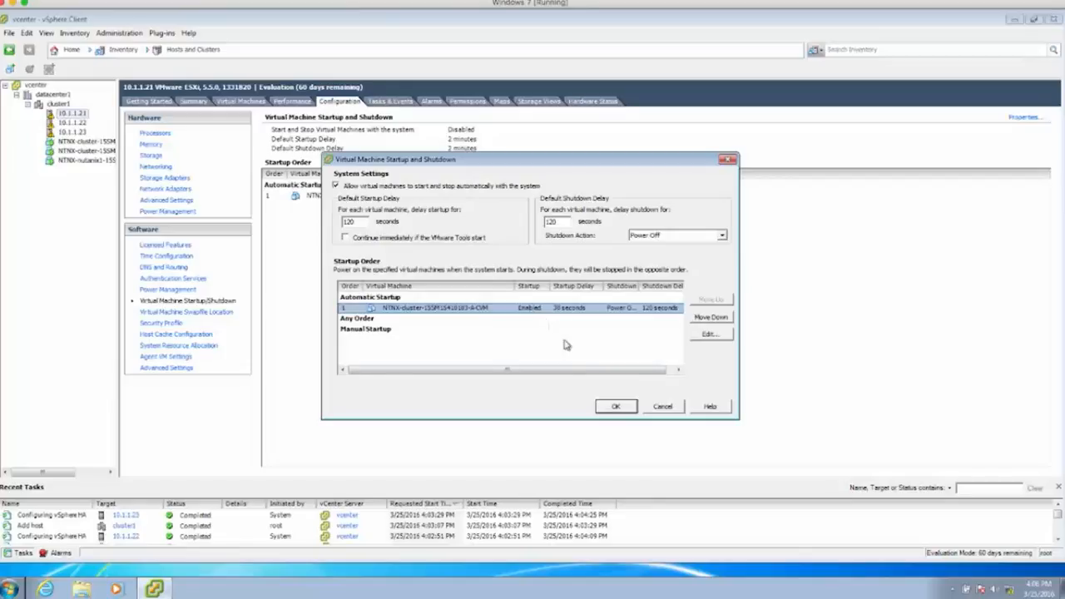
{"action": "left_click", "coordinate": [614, 406]}
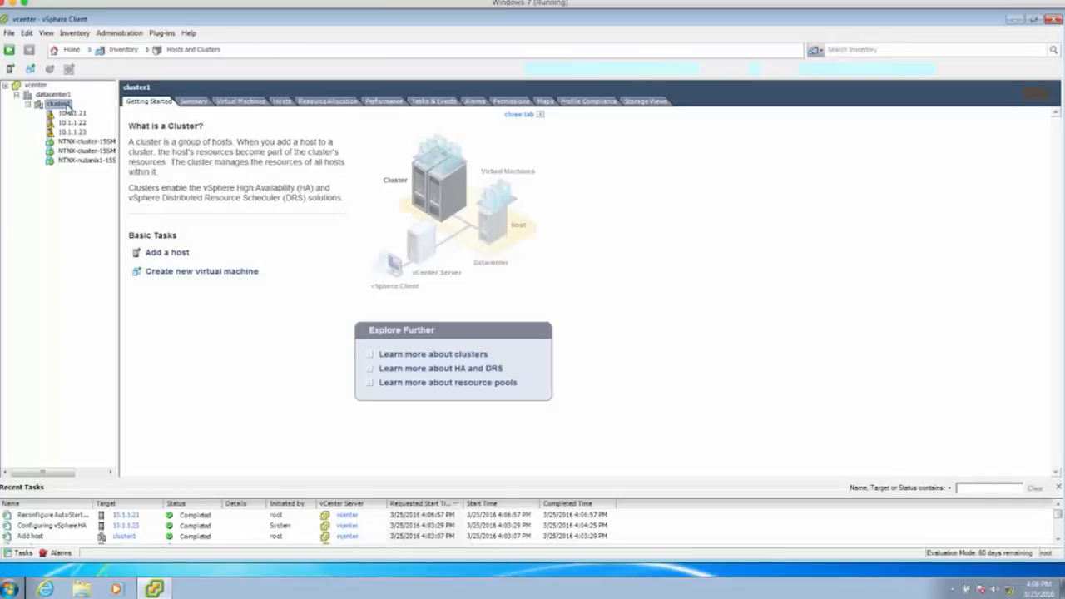
- In cluster1's settings, turn on vSphere DRS and show the HA virtual machine options table
{"action": "right_click", "coordinate": [58, 105]}
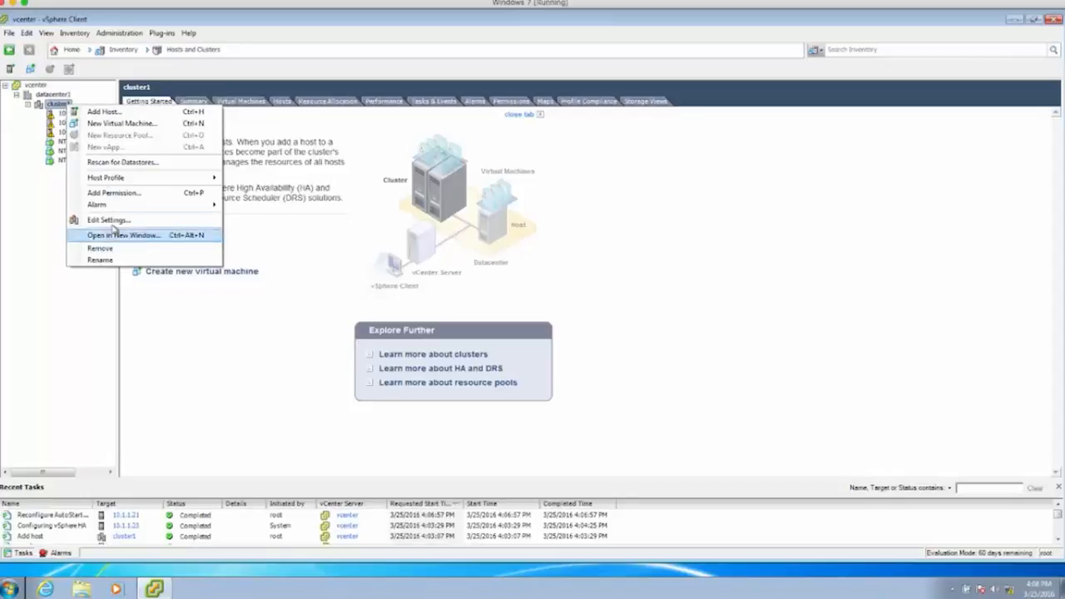
{"action": "left_click", "coordinate": [116, 220]}
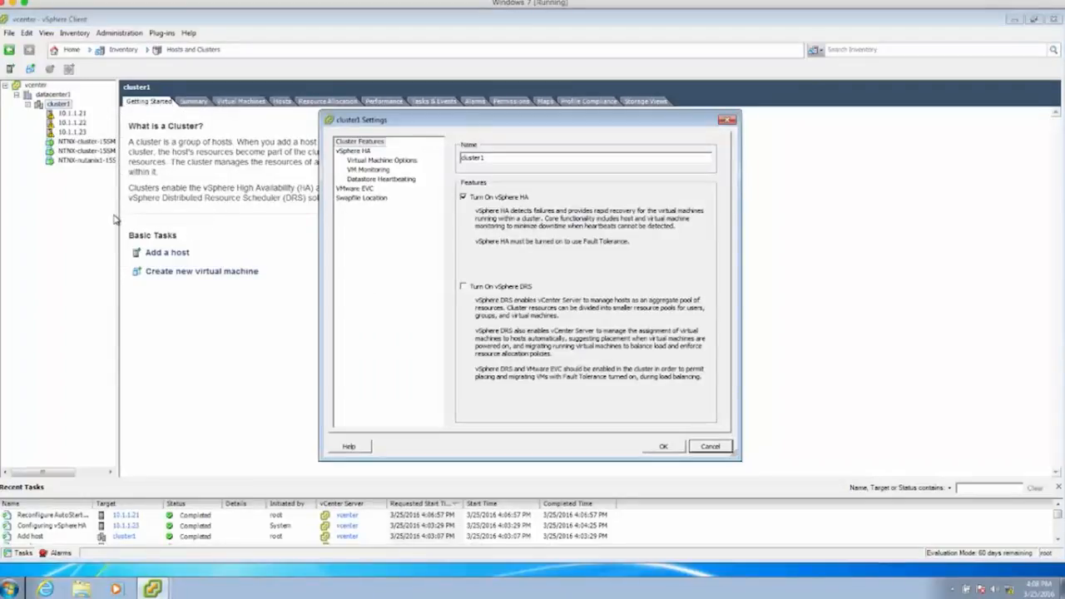
{"action": "left_click", "coordinate": [465, 287]}
{"action": "left_click", "coordinate": [363, 163]}
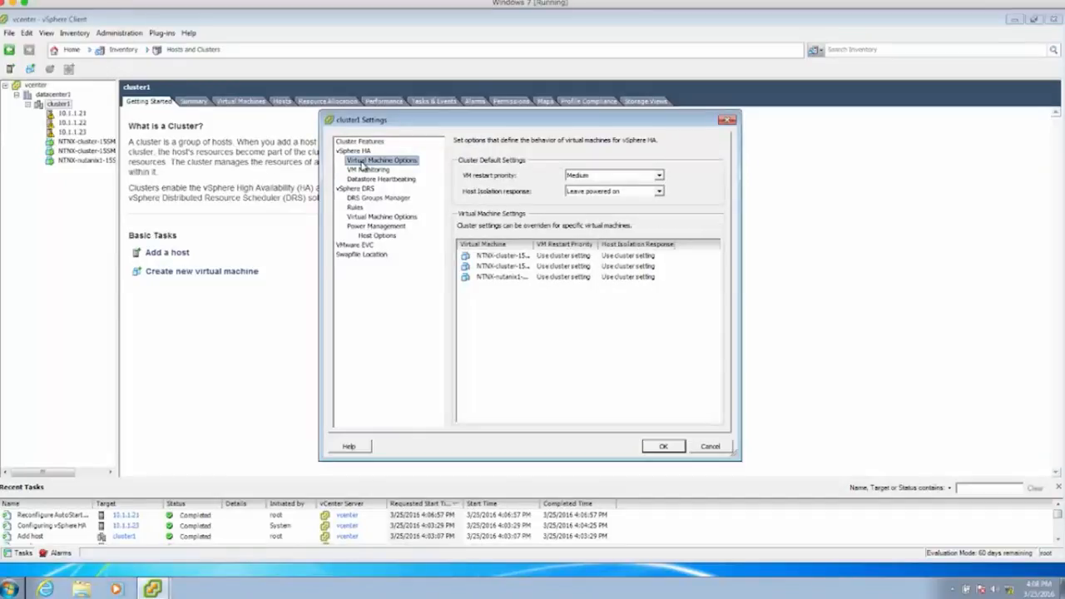
{"action": "left_click_drag", "start_coordinate": [535, 246], "coordinate": [619, 244]}
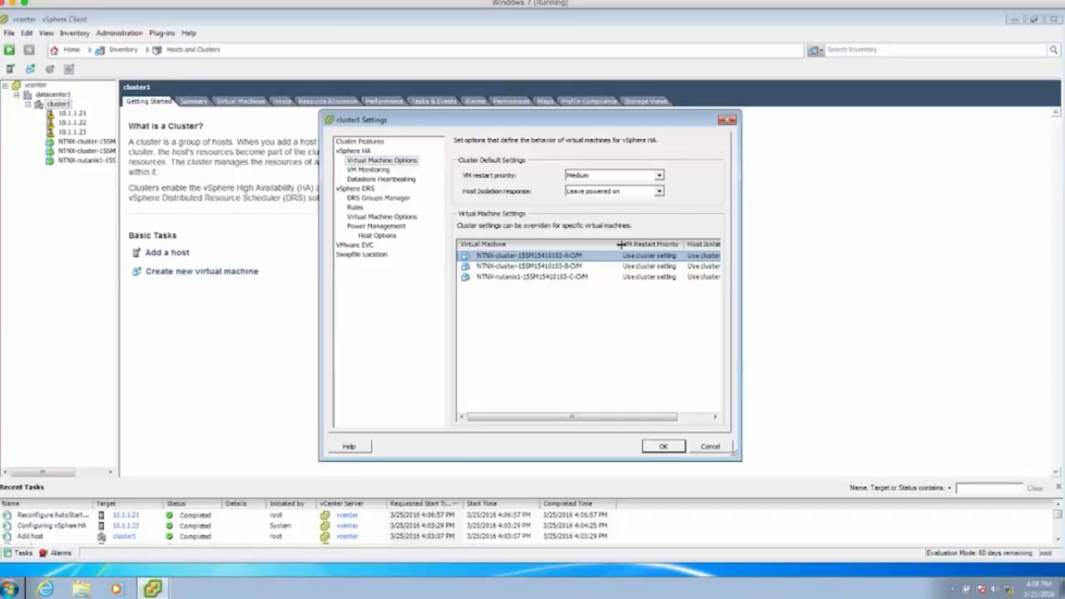
{"action": "left_click_drag", "start_coordinate": [619, 244], "coordinate": [595, 243]}
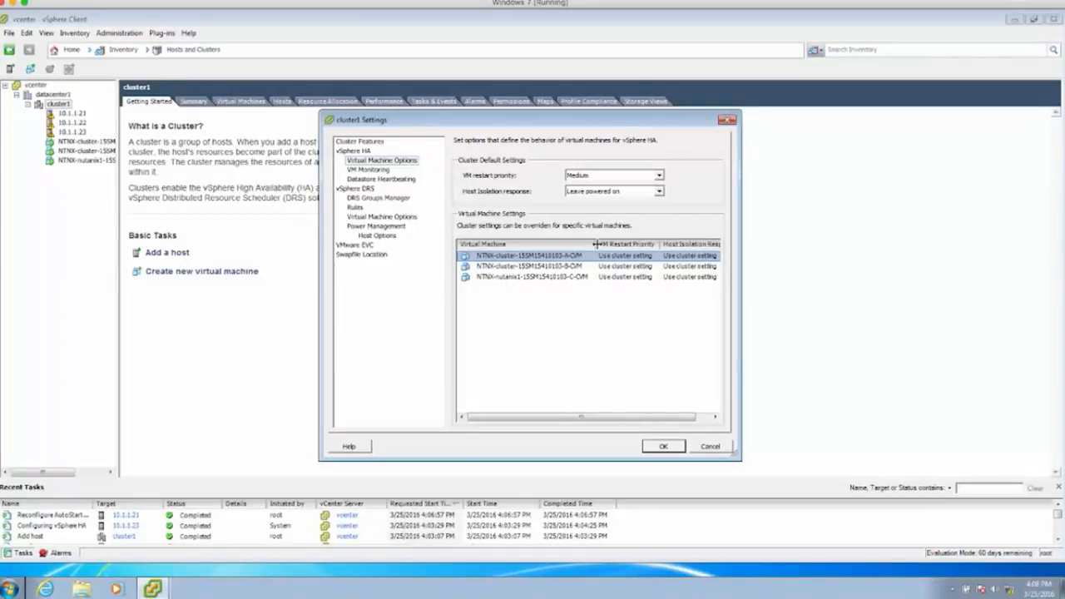
- Set VM restart priority to Disabled for all three CVMs, confirming each change
{"action": "left_click", "coordinate": [624, 255]}
{"action": "left_click", "coordinate": [654, 255]}
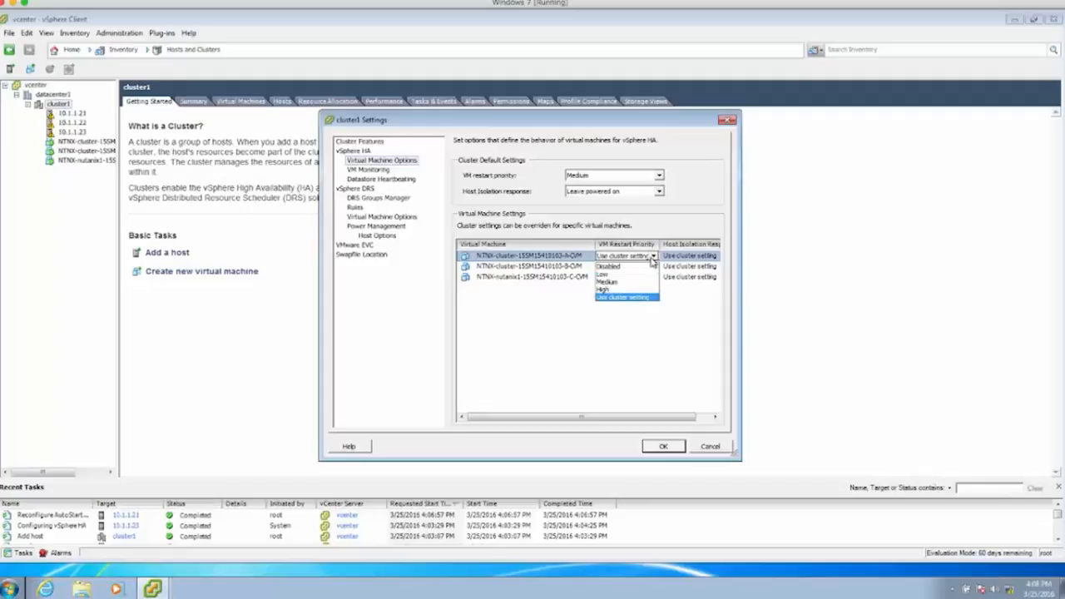
{"action": "left_click", "coordinate": [640, 267]}
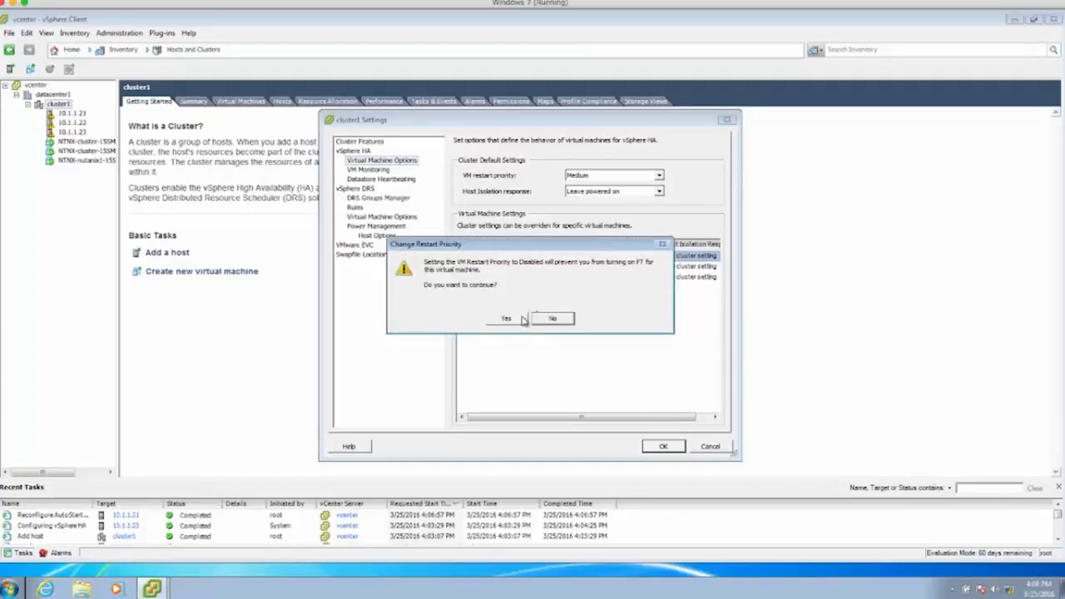
{"action": "left_click", "coordinate": [509, 320]}
{"action": "left_click", "coordinate": [653, 268]}
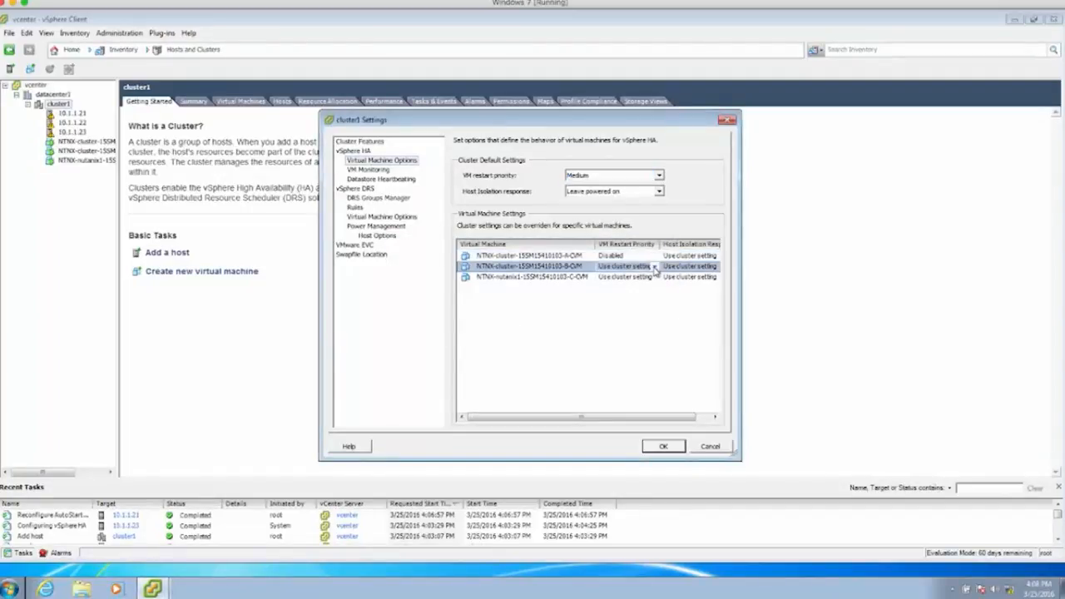
{"action": "left_click", "coordinate": [655, 268]}
{"action": "left_click", "coordinate": [655, 268]}
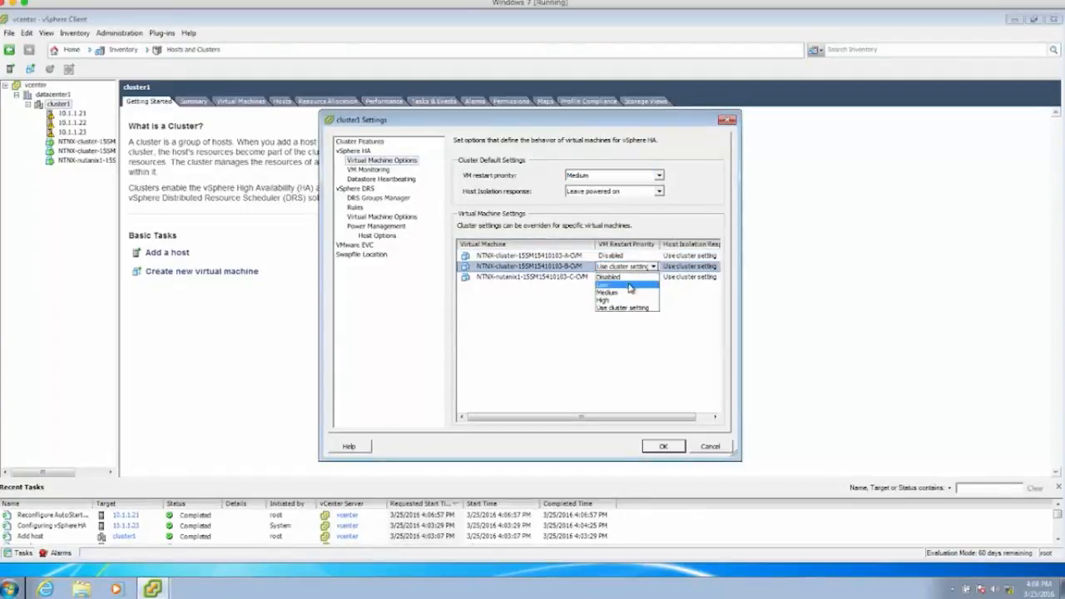
{"action": "left_click", "coordinate": [630, 278]}
{"action": "left_click", "coordinate": [506, 319]}
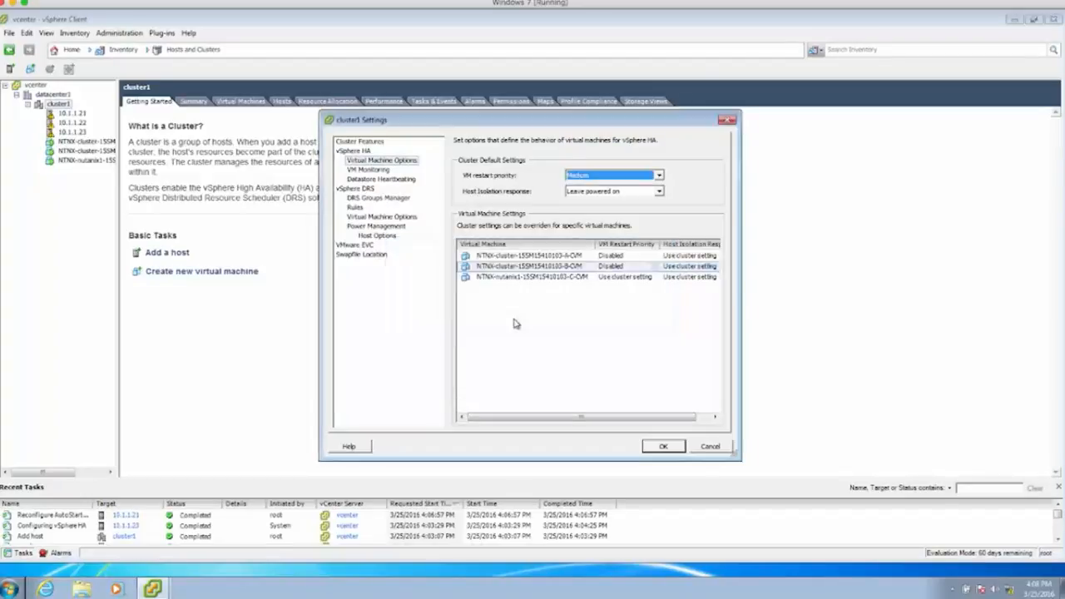
{"action": "left_click", "coordinate": [639, 278]}
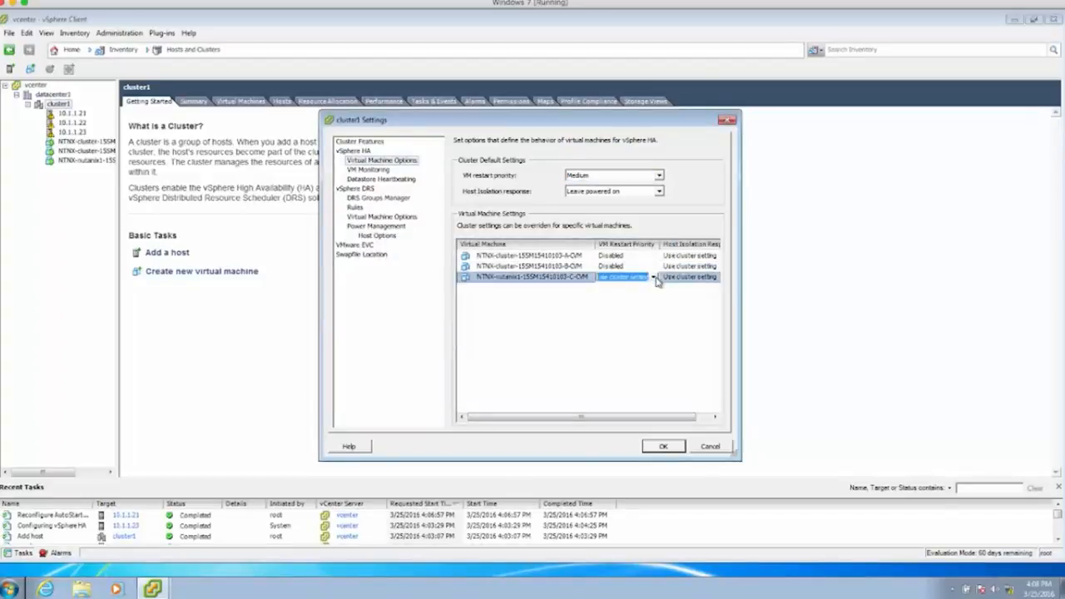
{"action": "left_click", "coordinate": [638, 280]}
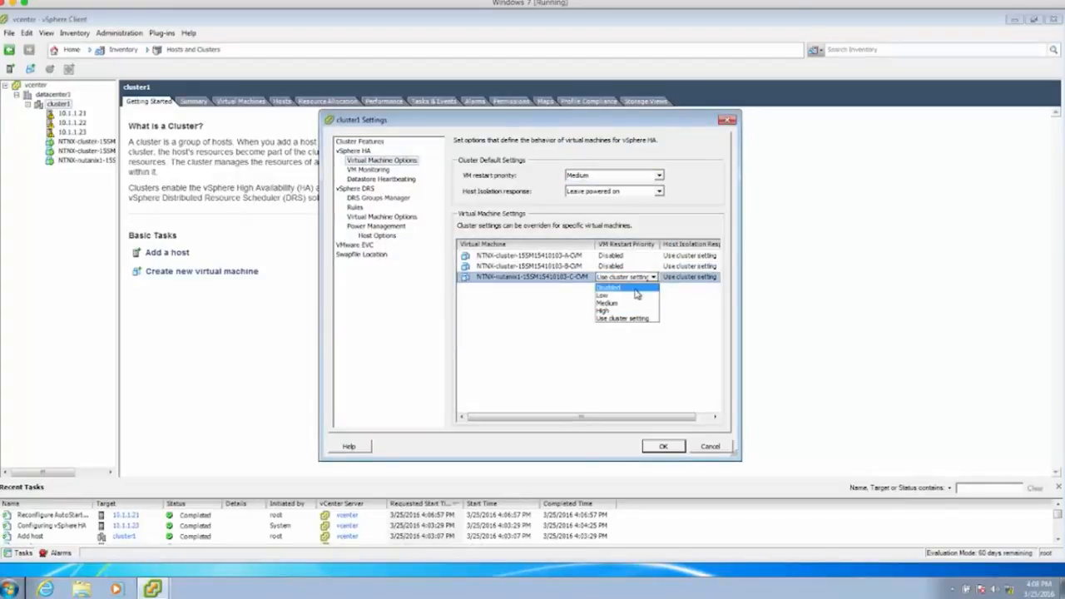
{"action": "left_click", "coordinate": [635, 288]}
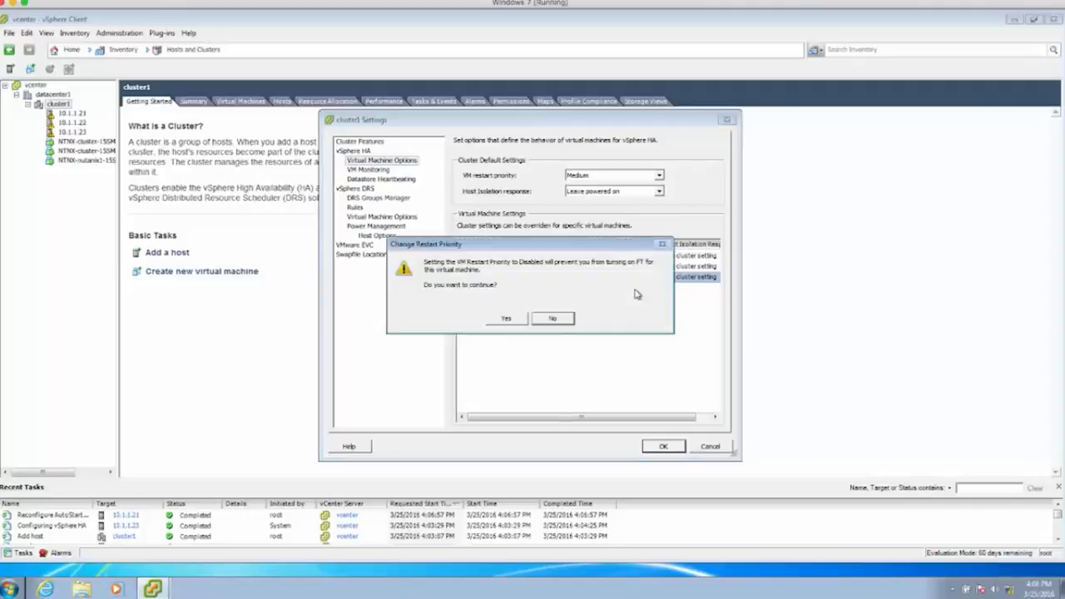
{"action": "left_click", "coordinate": [510, 319]}
- Set host isolation response to Power off for all three CVMs
{"action": "left_click_drag", "start_coordinate": [599, 418], "coordinate": [655, 424]}
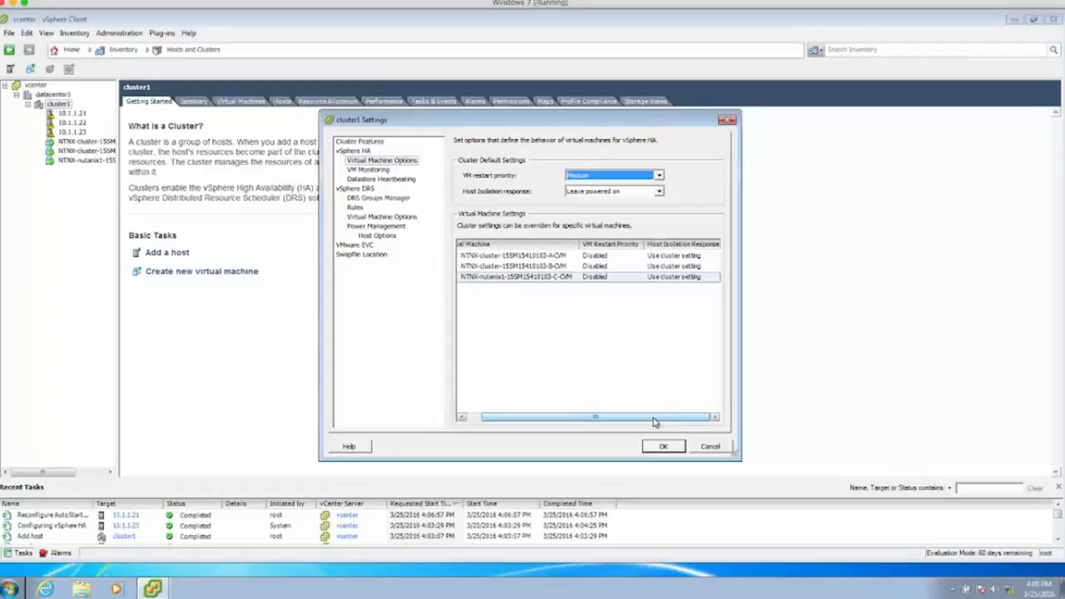
{"action": "left_click", "coordinate": [681, 256]}
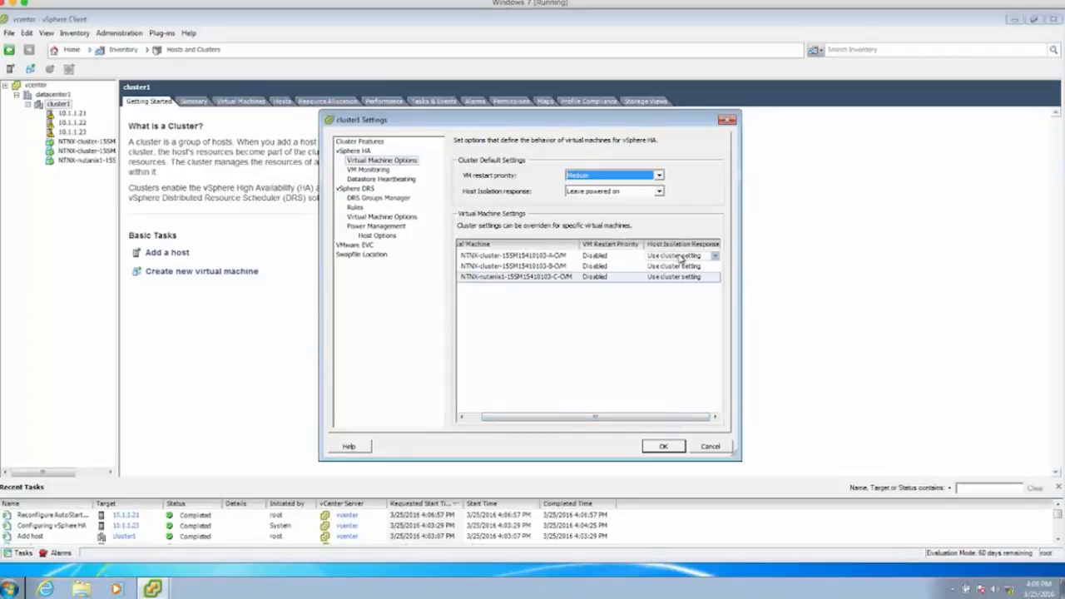
{"action": "left_click", "coordinate": [681, 257]}
{"action": "left_click", "coordinate": [713, 257]}
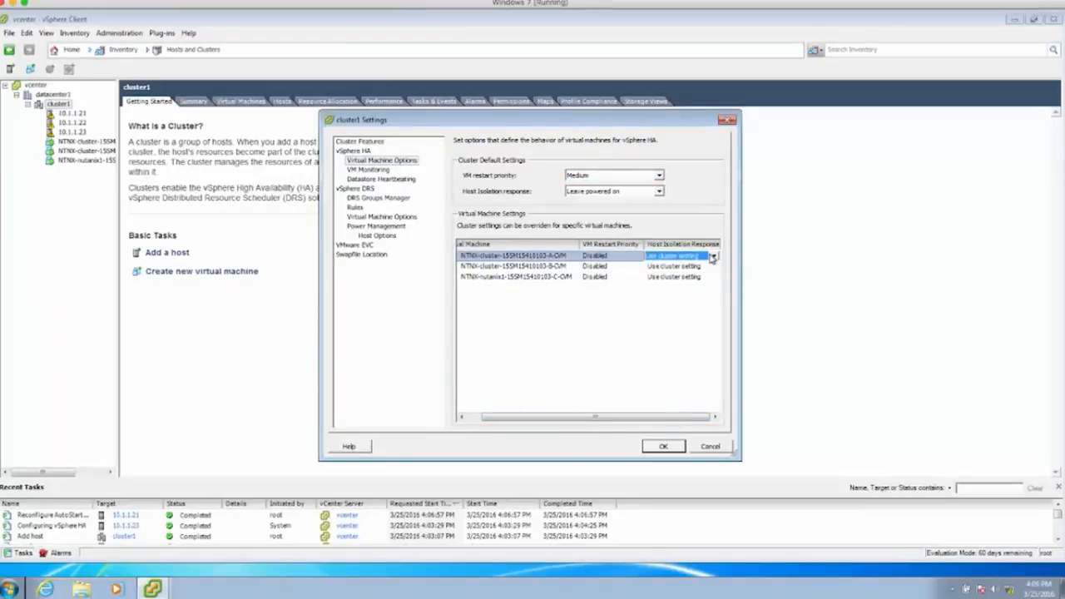
{"action": "left_click", "coordinate": [713, 258]}
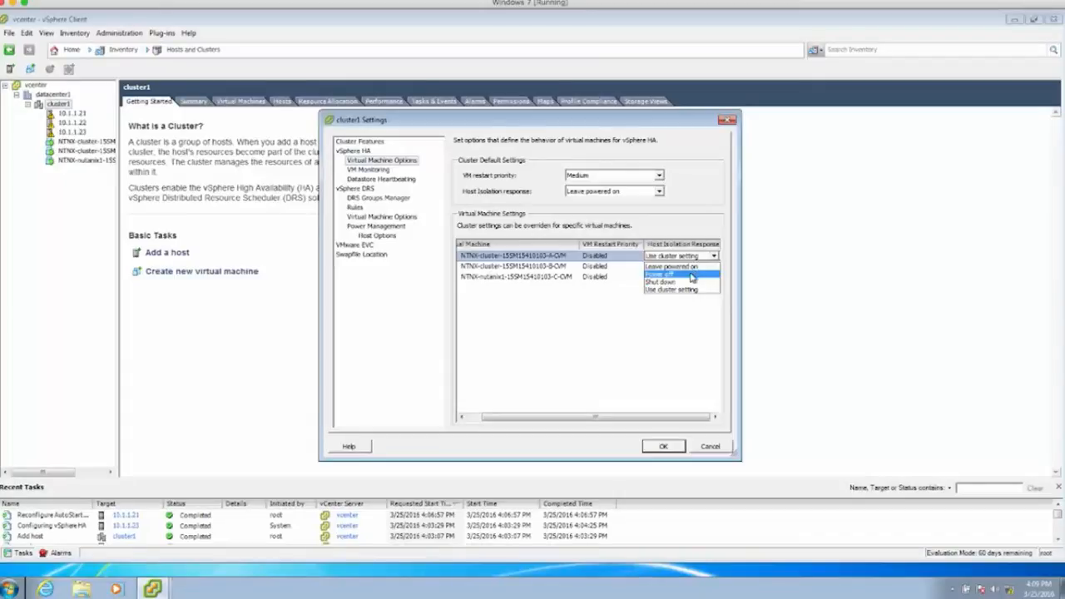
{"action": "left_click", "coordinate": [691, 276]}
{"action": "left_click", "coordinate": [696, 270]}
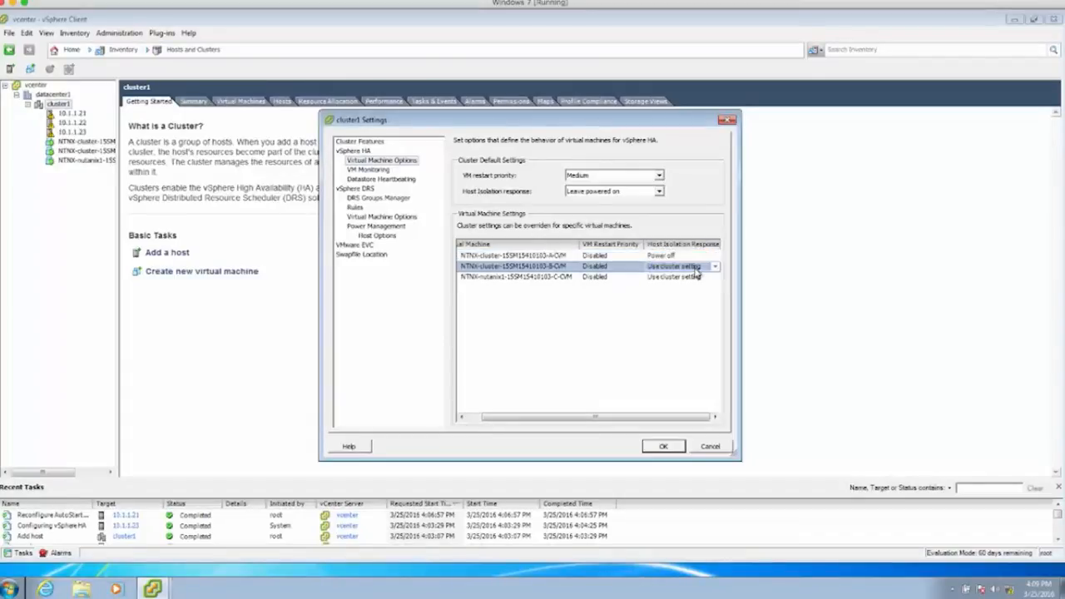
{"action": "left_click", "coordinate": [696, 270]}
{"action": "left_click", "coordinate": [694, 268]}
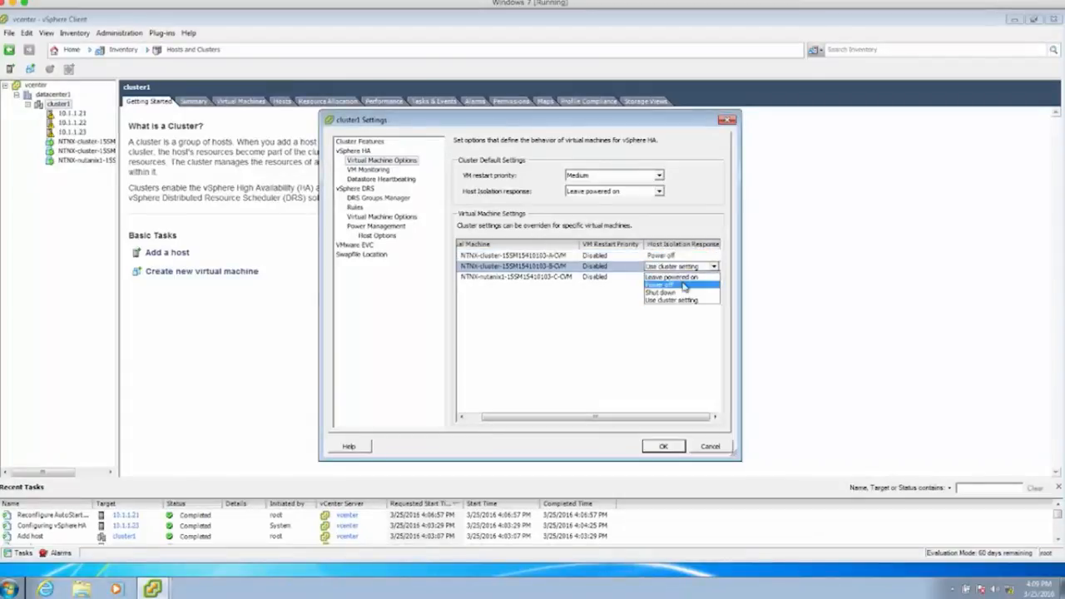
{"action": "left_click", "coordinate": [685, 283]}
{"action": "left_click", "coordinate": [684, 285]}
{"action": "left_click", "coordinate": [715, 277]}
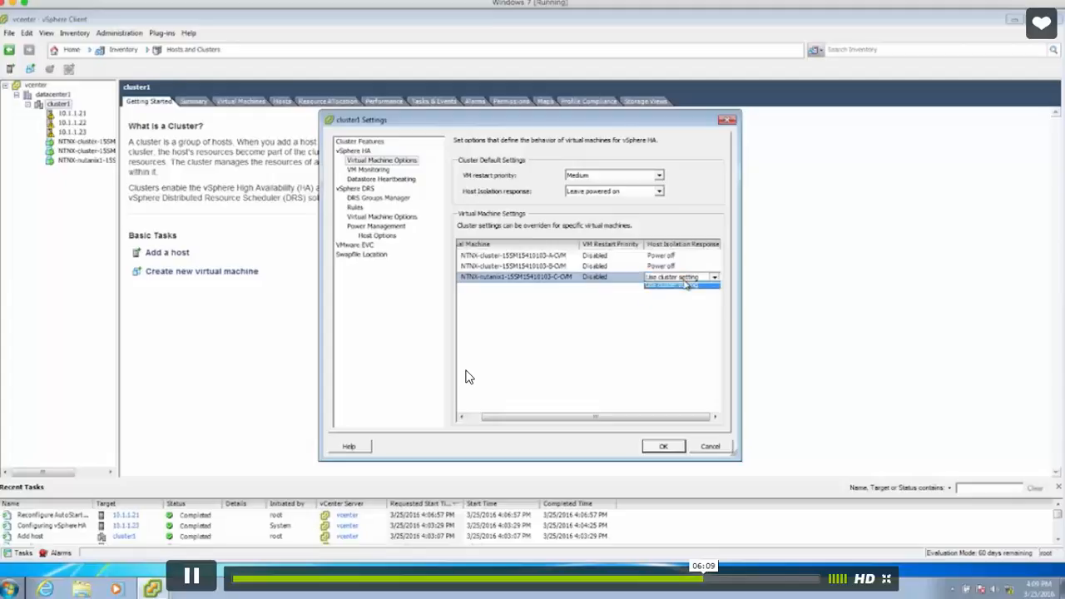
{"action": "left_click", "coordinate": [672, 301]}
{"action": "left_click", "coordinate": [651, 331]}
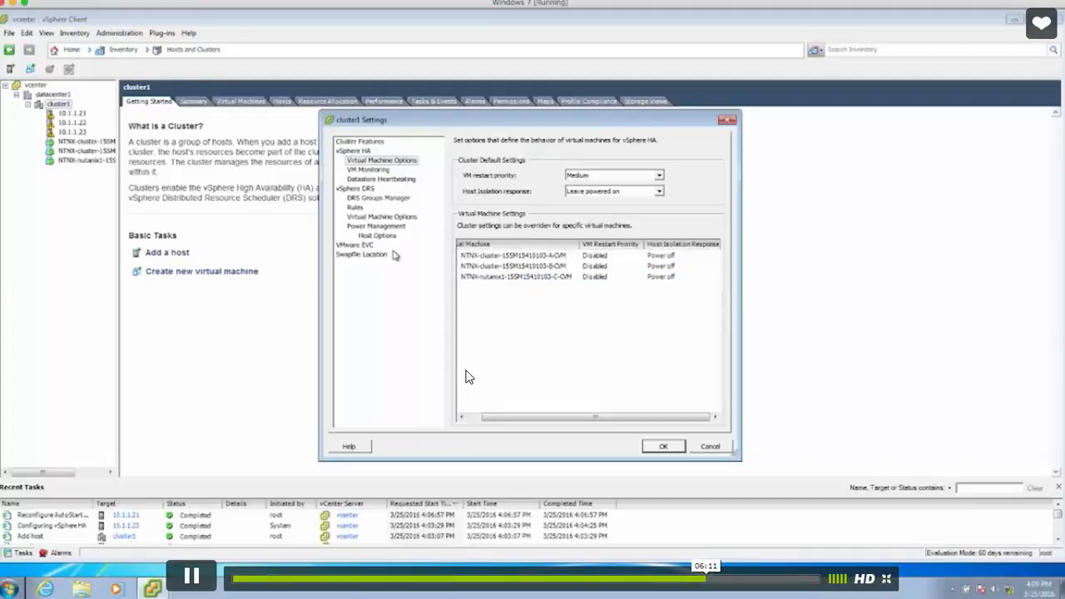
- In the HA VM Monitoring table, set all three CVMs' VM Monitoring to Disabled
{"action": "left_click", "coordinate": [373, 171]}
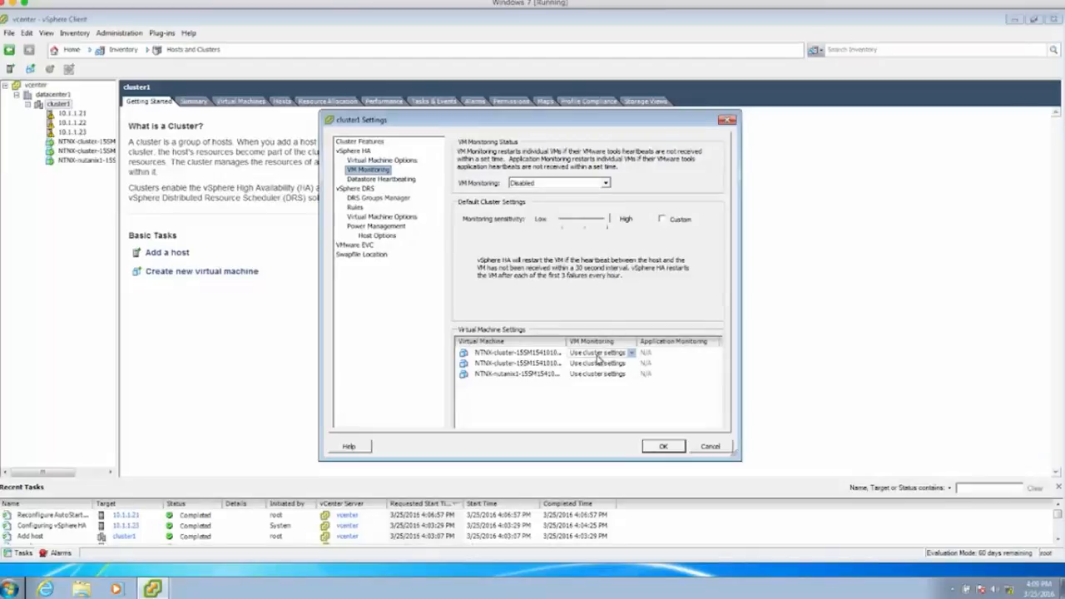
{"action": "left_click", "coordinate": [597, 354]}
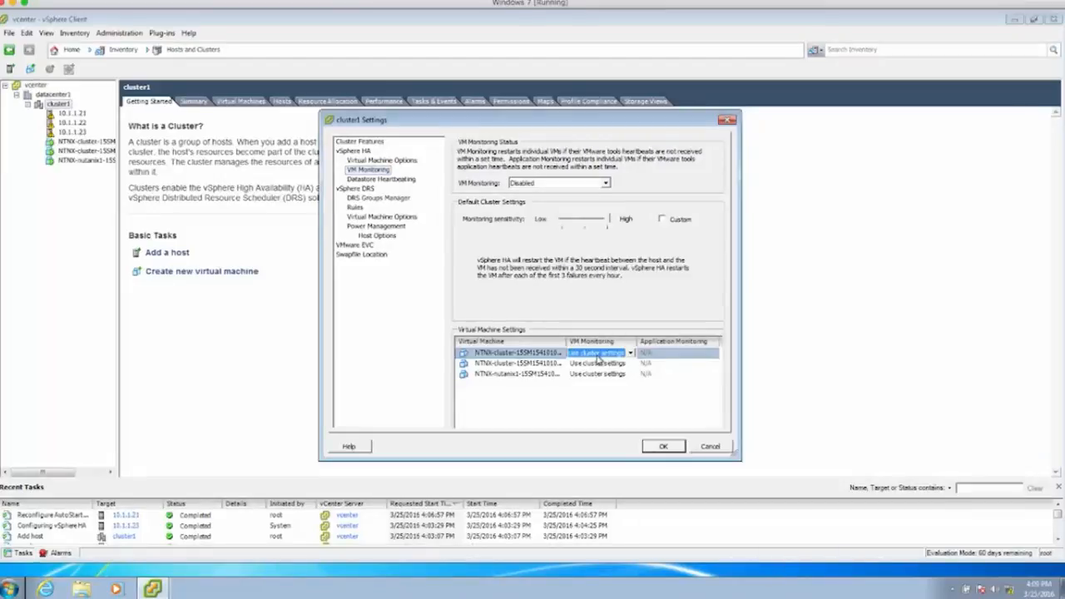
{"action": "left_click", "coordinate": [597, 354]}
{"action": "left_click", "coordinate": [595, 395]}
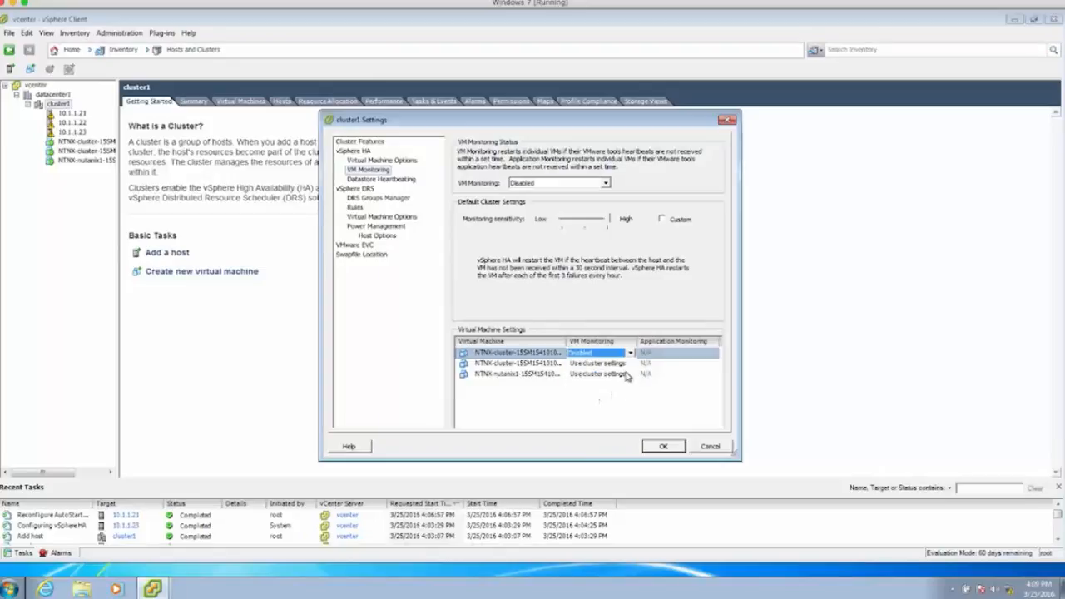
{"action": "left_click", "coordinate": [599, 365]}
{"action": "left_click", "coordinate": [631, 364]}
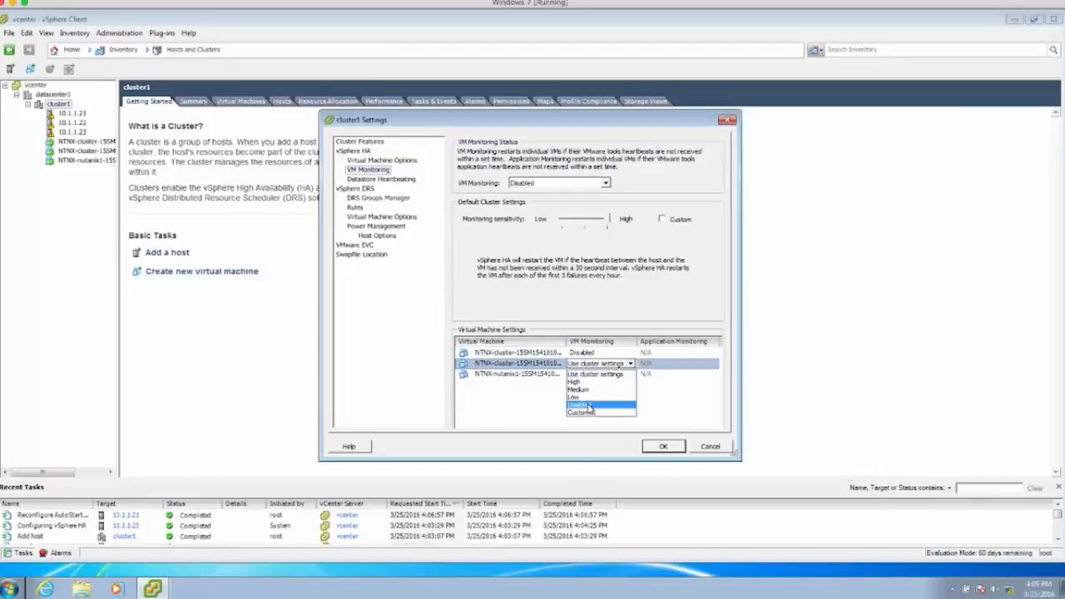
{"action": "left_click", "coordinate": [596, 404]}
{"action": "left_click", "coordinate": [622, 376]}
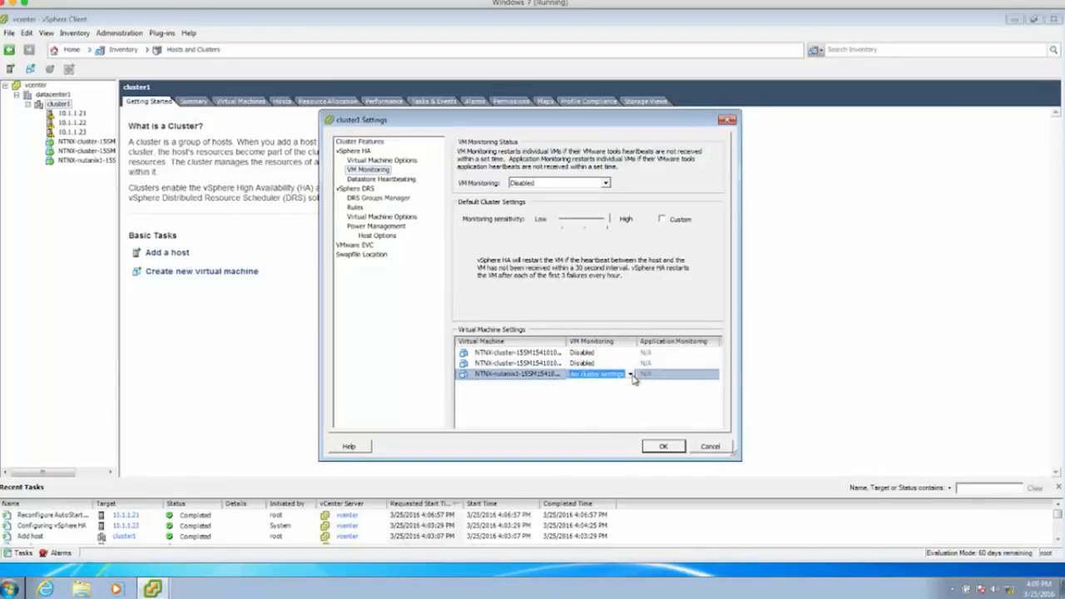
{"action": "left_click", "coordinate": [632, 374]}
{"action": "left_click", "coordinate": [589, 416]}
{"action": "left_click", "coordinate": [592, 423]}
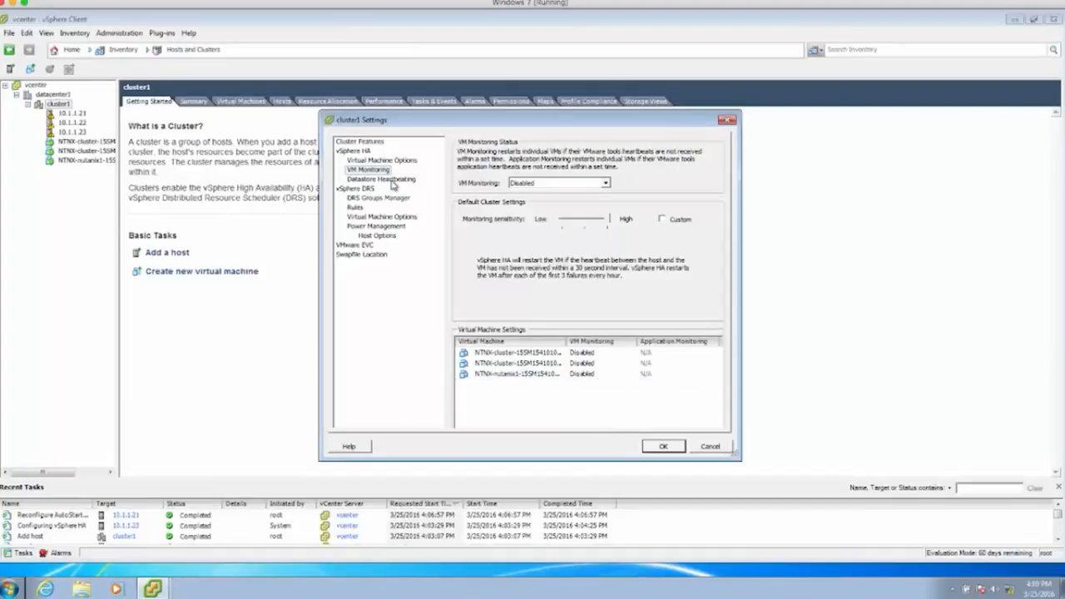
- Limit HA datastore heartbeating to preferred datastores, using only the container datastore
{"action": "left_click", "coordinate": [392, 181]}
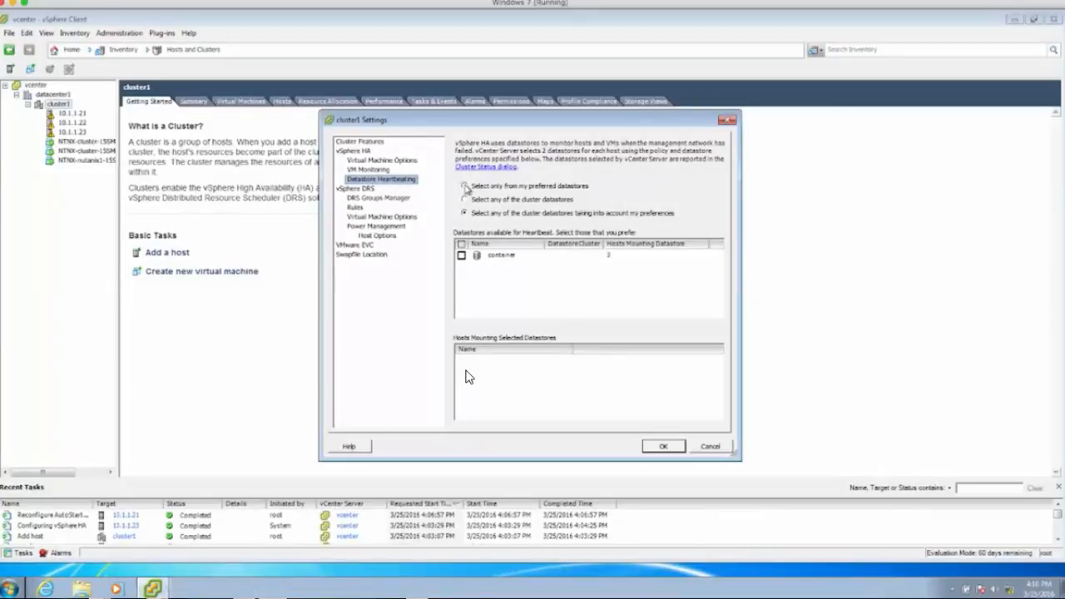
{"action": "left_click", "coordinate": [465, 186]}
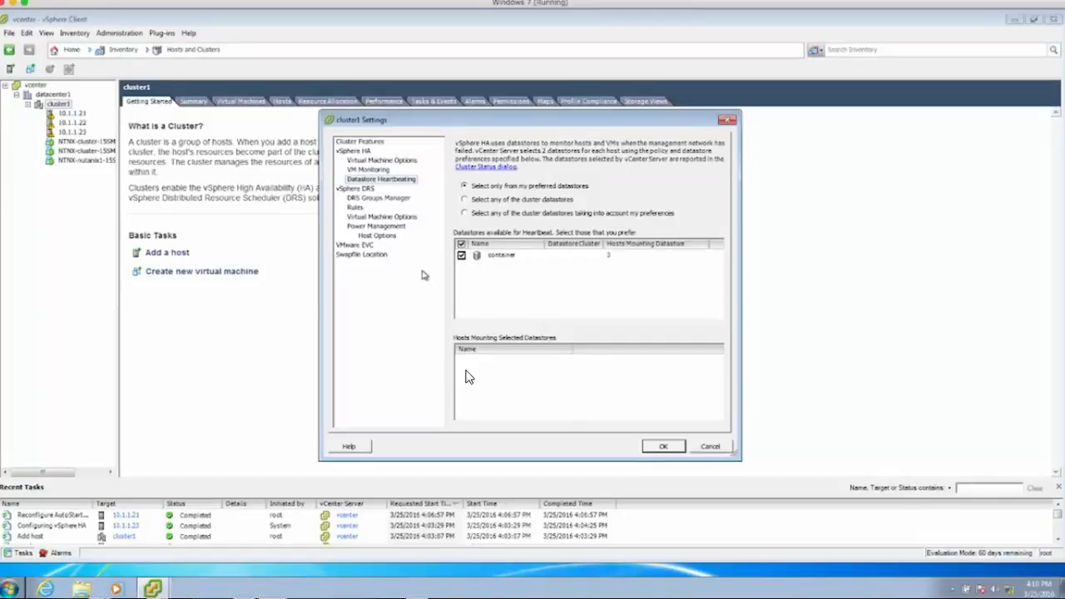
{"action": "left_click", "coordinate": [370, 189]}
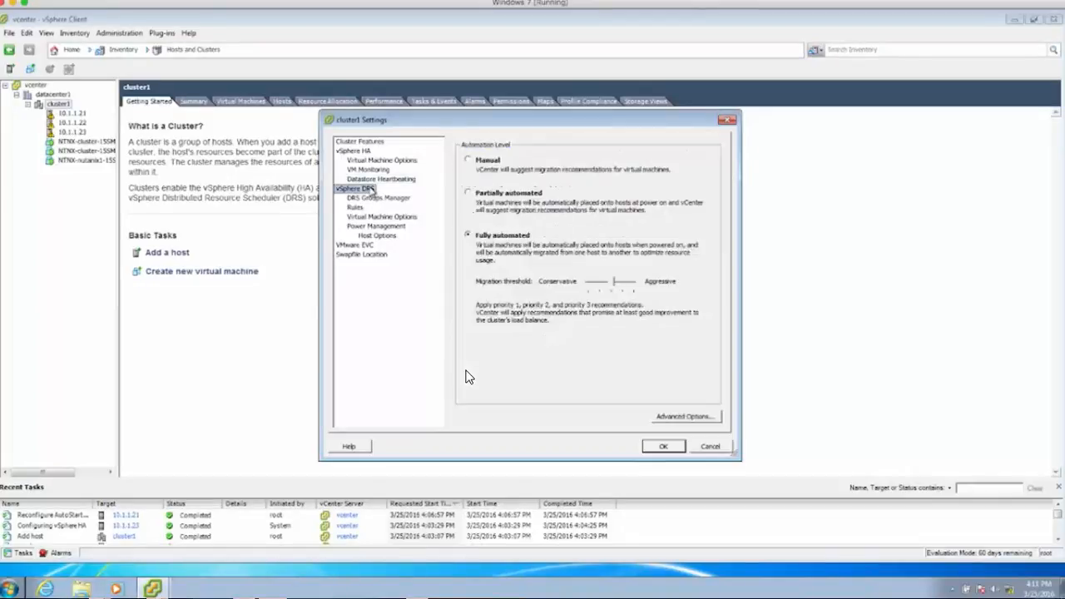
- In DRS Virtual Machine Options, set the first CVM's automation level to Disabled
{"action": "left_click", "coordinate": [379, 218]}
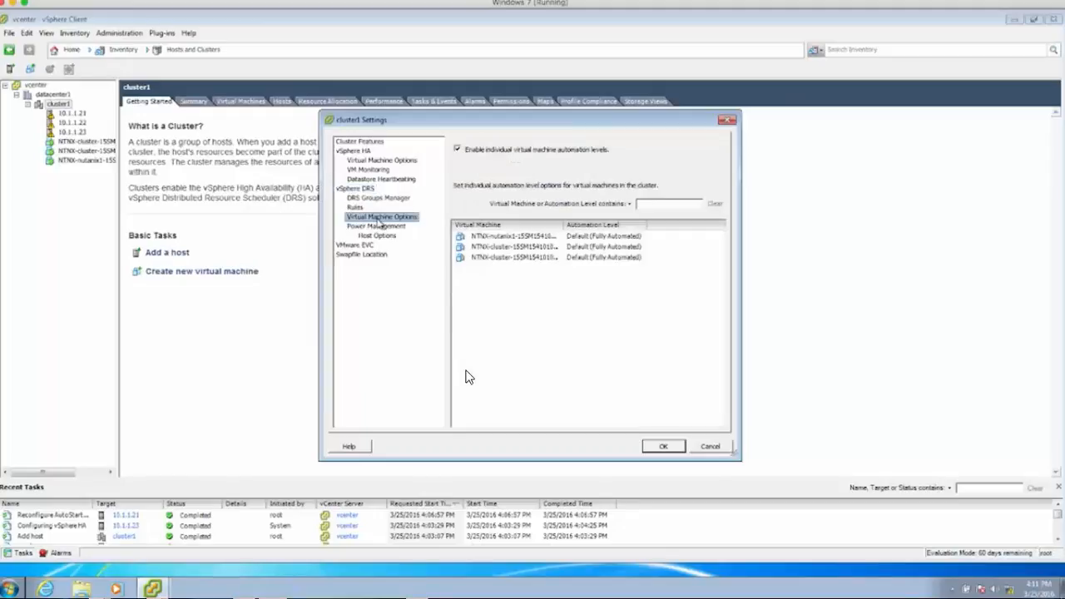
{"action": "left_click", "coordinate": [604, 239]}
{"action": "left_click", "coordinate": [608, 241]}
{"action": "left_click", "coordinate": [608, 240]}
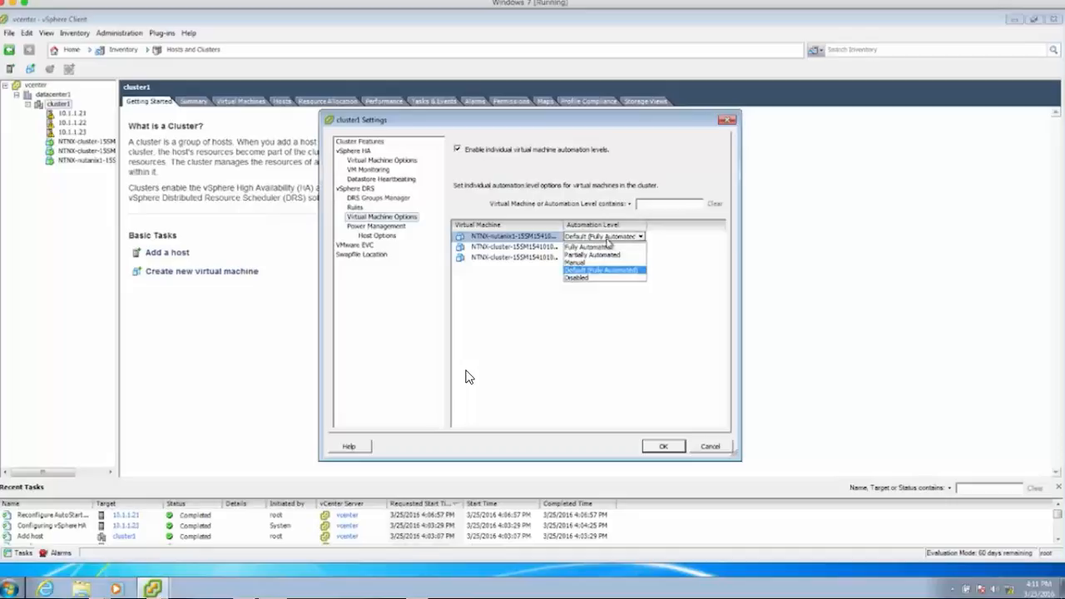
{"action": "left_click", "coordinate": [610, 277]}
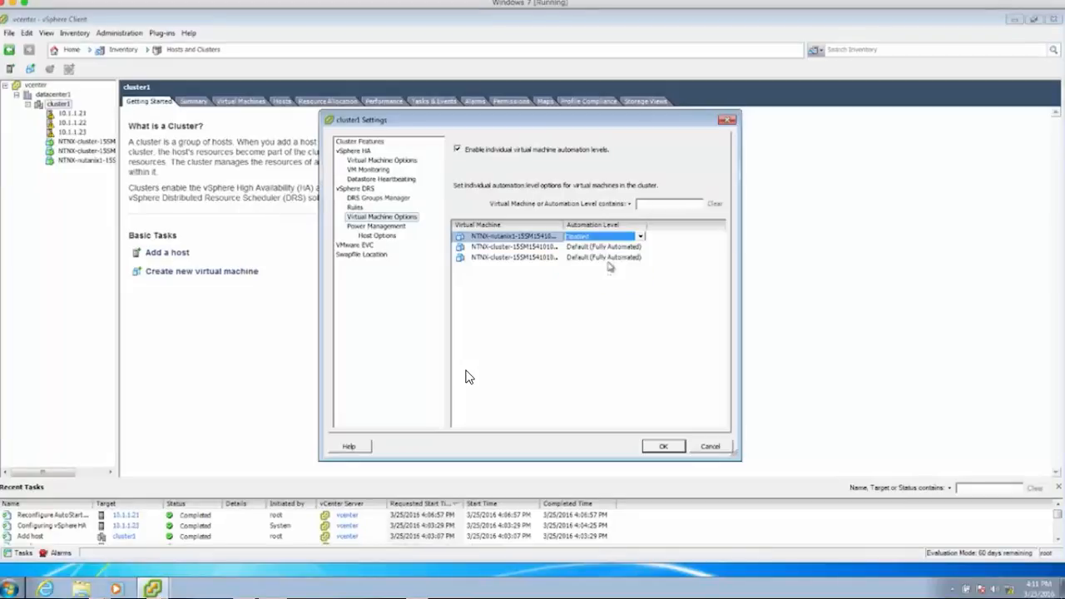
{"action": "left_click", "coordinate": [607, 240]}
- Set the second and third CVMs' DRS automation level to Disabled
{"action": "left_click", "coordinate": [605, 275]}
{"action": "left_click", "coordinate": [602, 247]}
{"action": "left_click", "coordinate": [602, 247]}
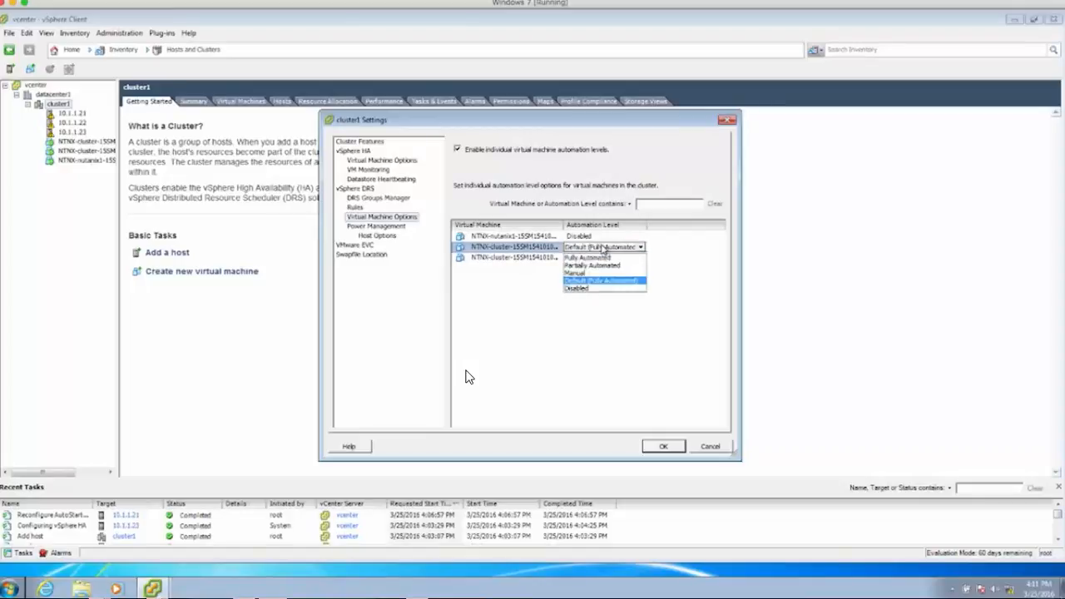
{"action": "left_click", "coordinate": [612, 292]}
{"action": "left_click", "coordinate": [626, 258]}
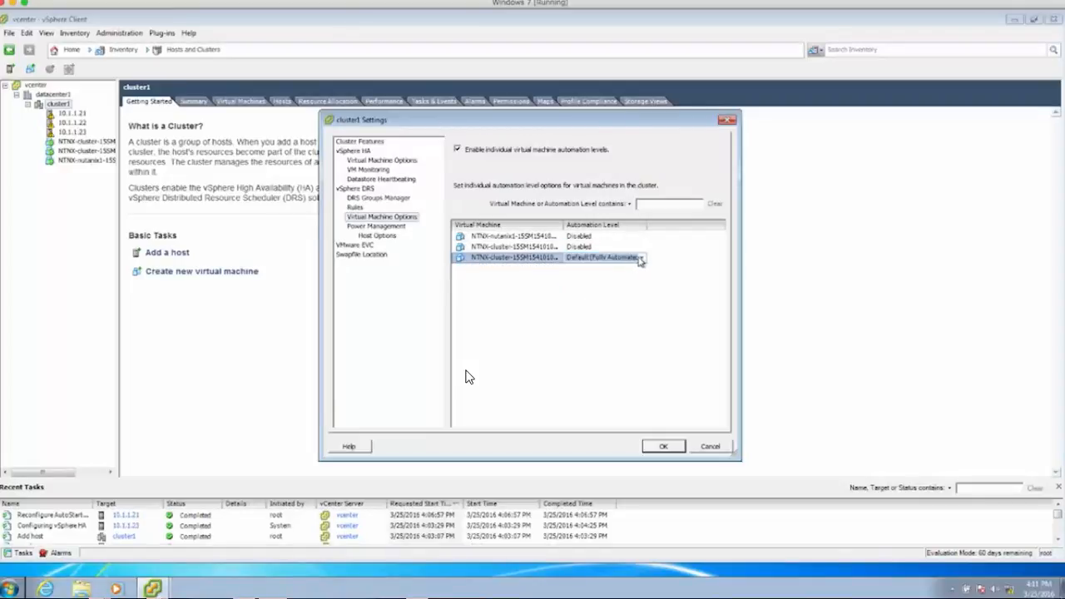
{"action": "left_click", "coordinate": [639, 258]}
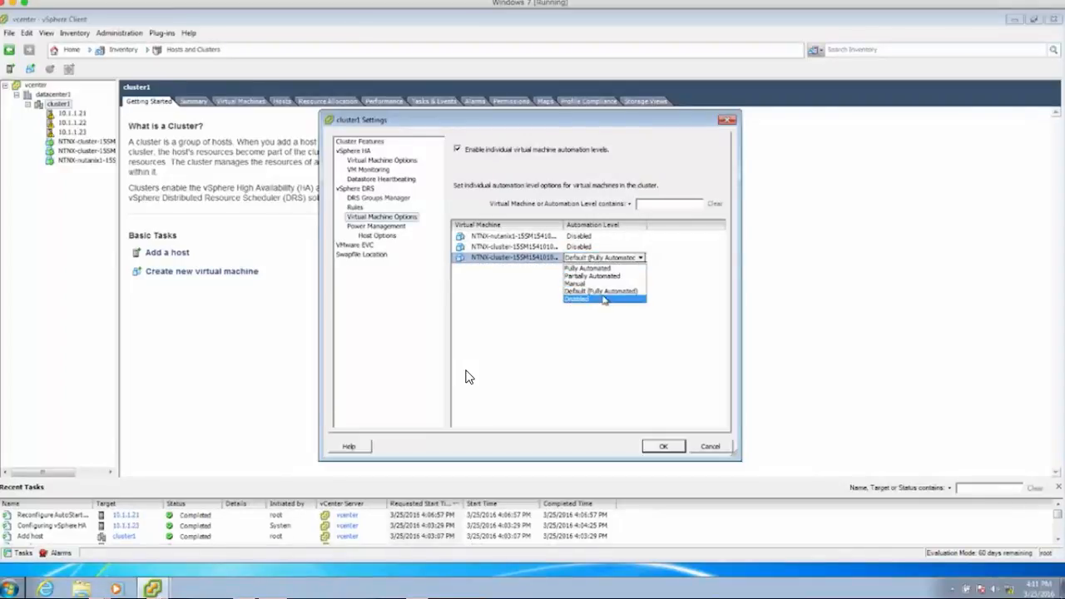
{"action": "left_click", "coordinate": [604, 297]}
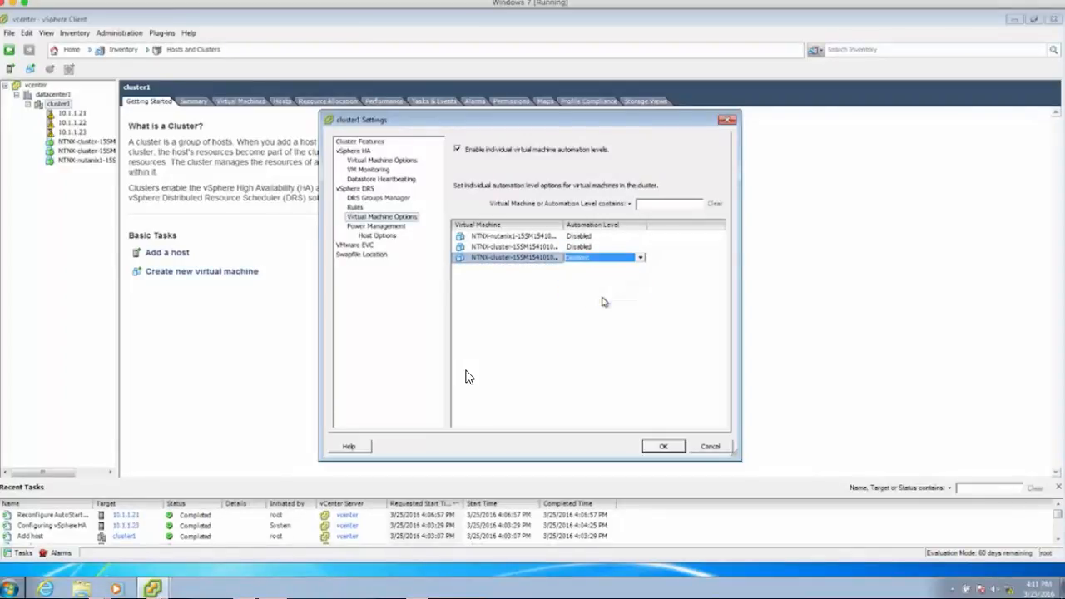
{"action": "left_click", "coordinate": [398, 231]}
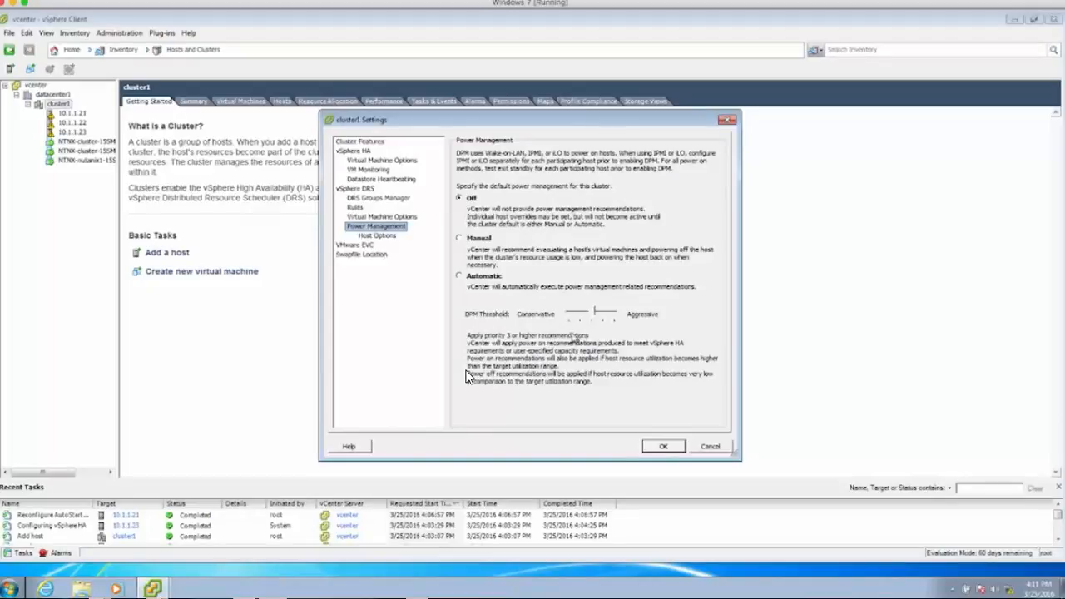
- Confirm the cluster1 settings with OK, leaving Power Management Off
{"action": "left_click", "coordinate": [663, 447]}
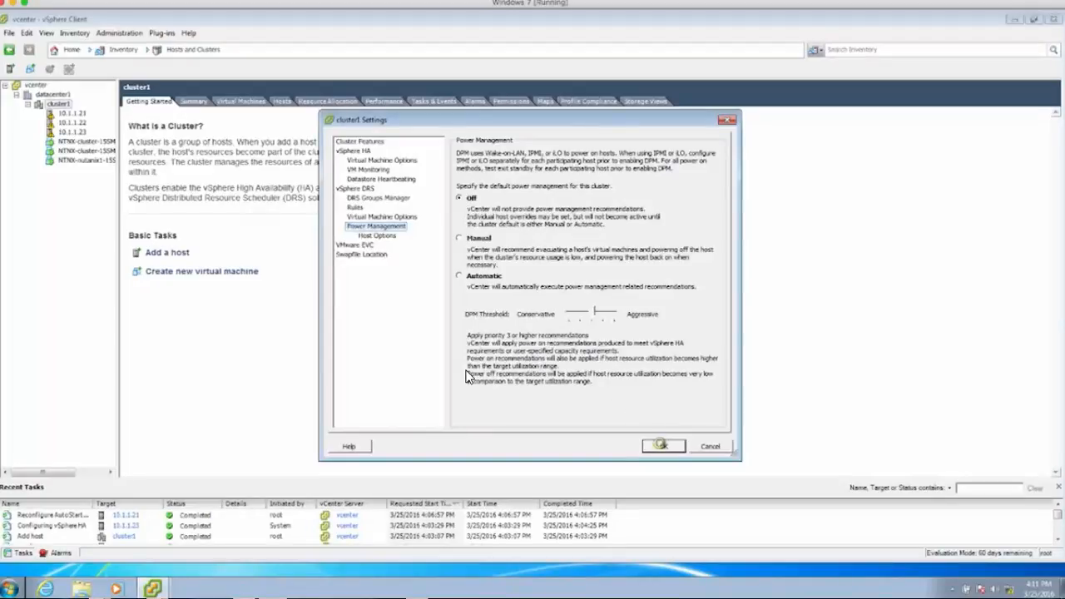